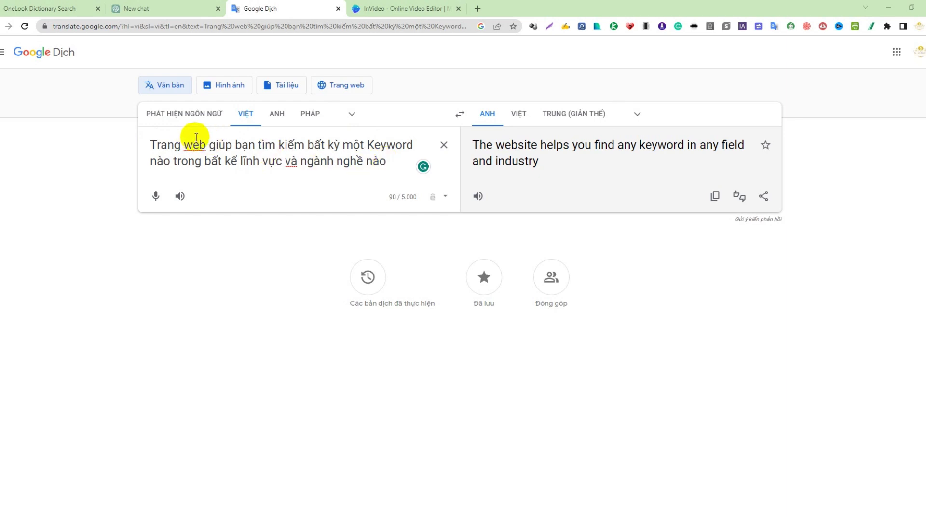
# - Examine the terms "Trang web", "Keyword" and "lĩnh vực" in the Vietnamese source sentence
pyautogui.moveTo(203, 145); pyautogui.dragTo(128, 145)
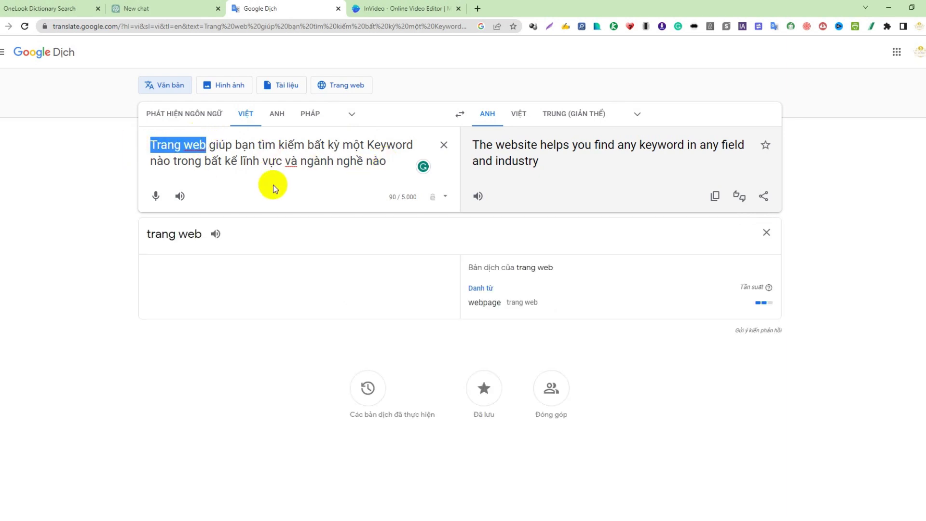
pyautogui.click(766, 232)
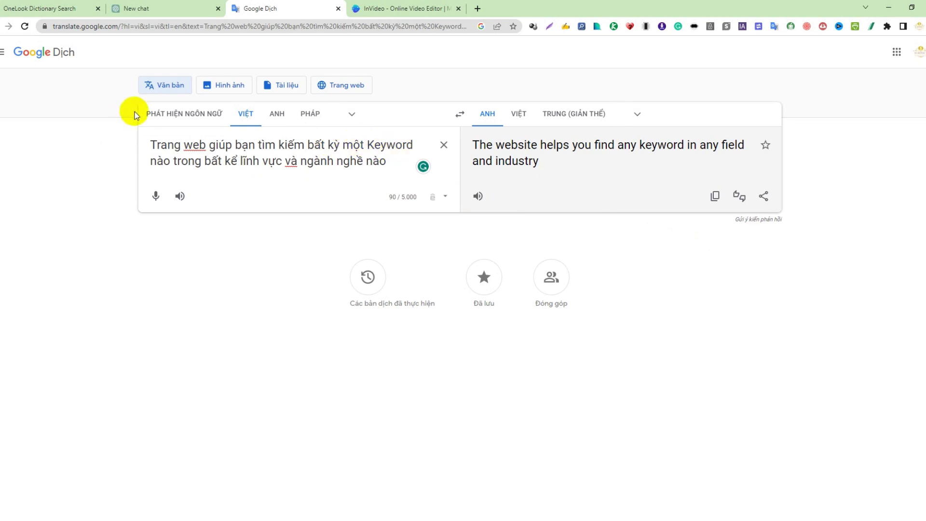
pyautogui.moveTo(206, 144); pyautogui.dragTo(137, 143)
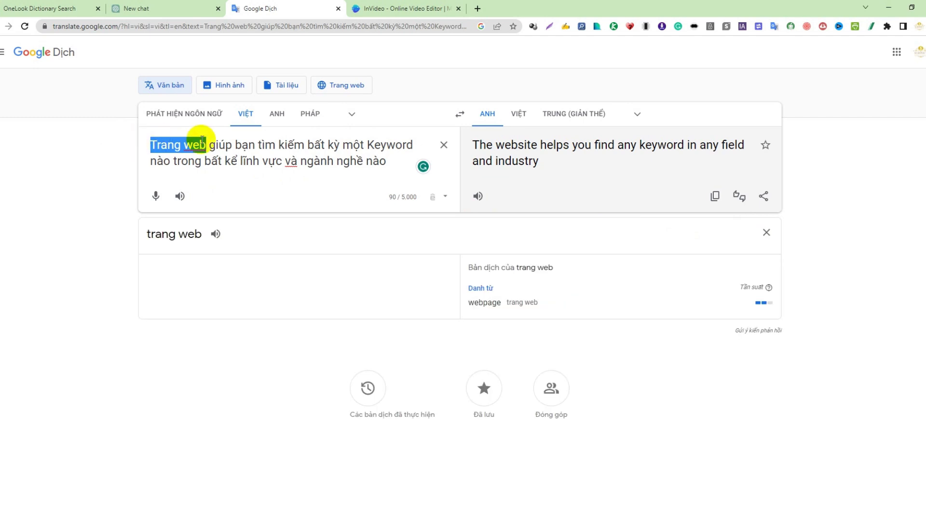
pyautogui.click(768, 232)
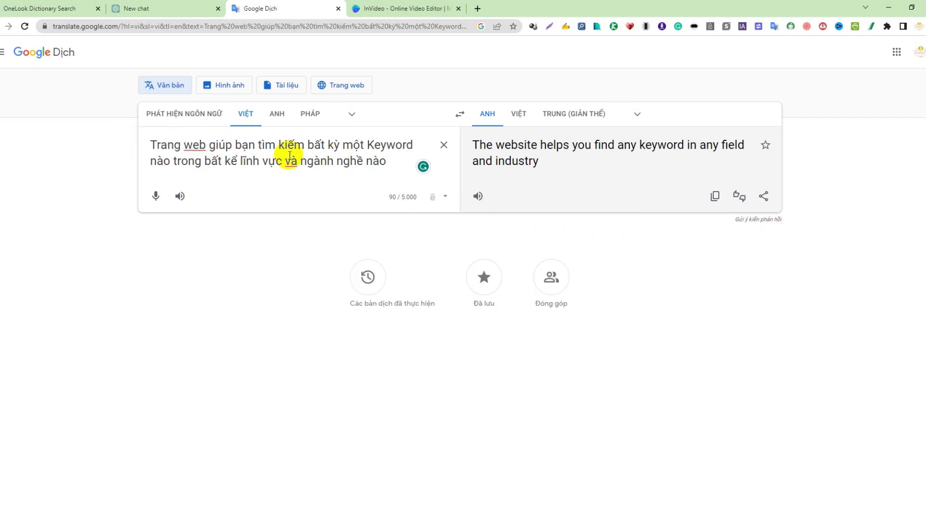
pyautogui.click(366, 146)
pyautogui.moveTo(372, 147); pyautogui.dragTo(417, 148)
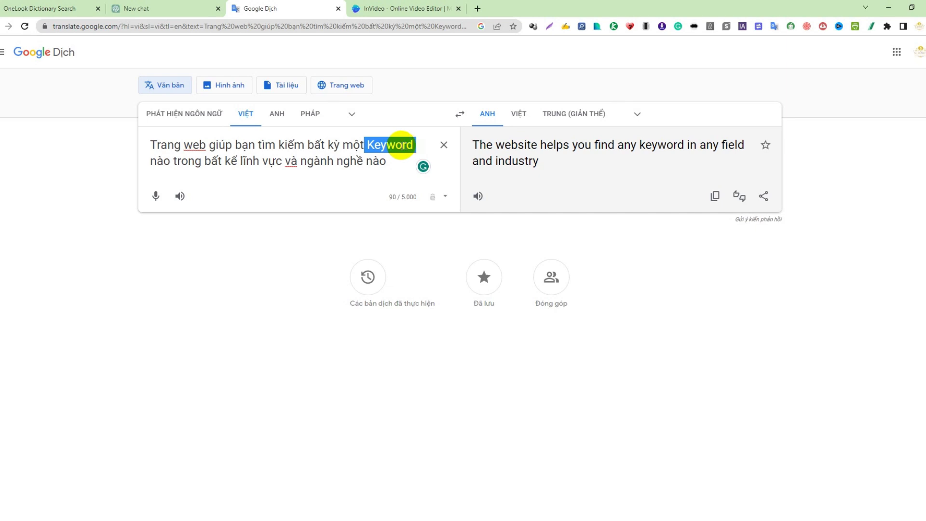
pyautogui.click(253, 161)
pyautogui.moveTo(241, 161); pyautogui.dragTo(307, 161)
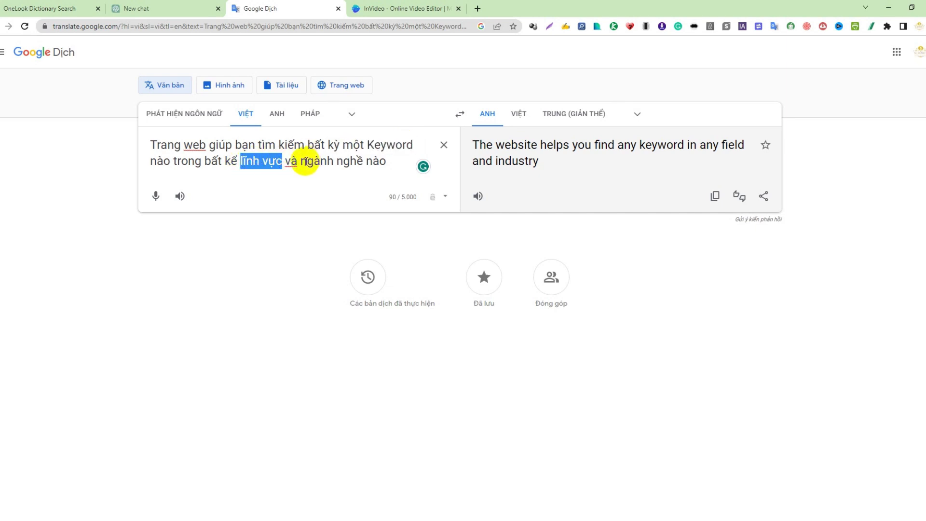
pyautogui.click(306, 161)
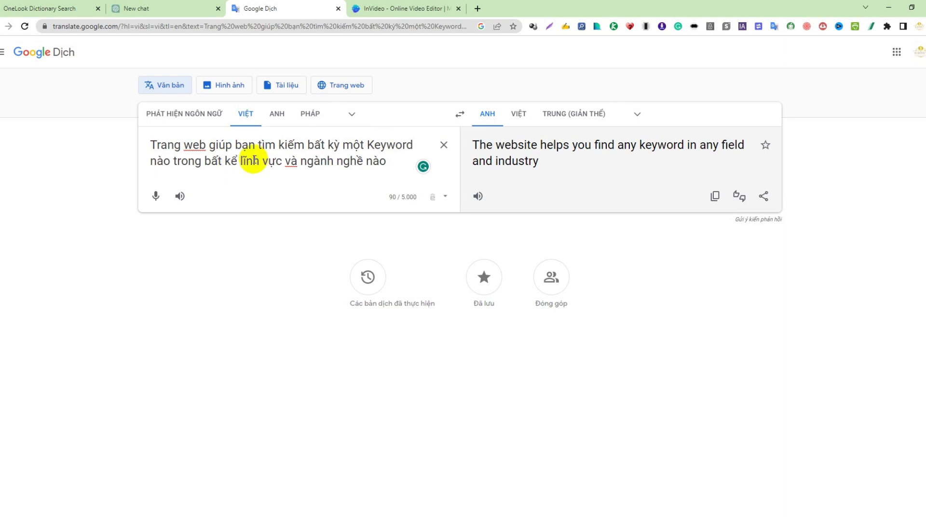
pyautogui.moveTo(241, 161); pyautogui.dragTo(276, 160)
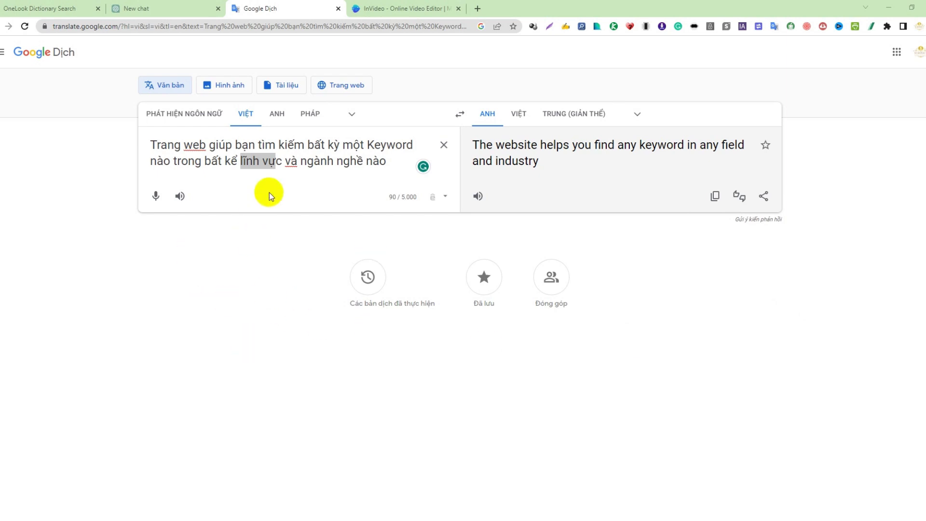
# - Replace the source sentence with "Trường từ vựng" to translate it from Vietnamese into English
pyautogui.click(444, 145)
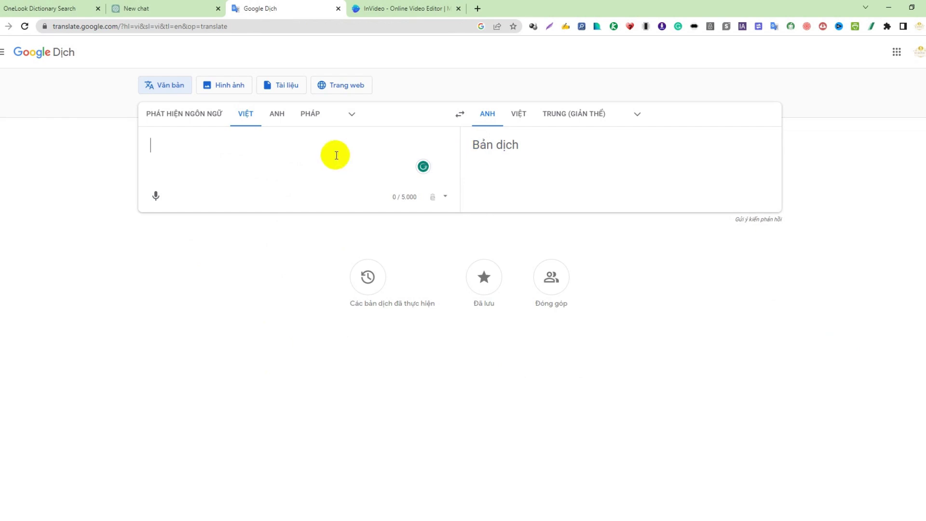
pyautogui.write('T')
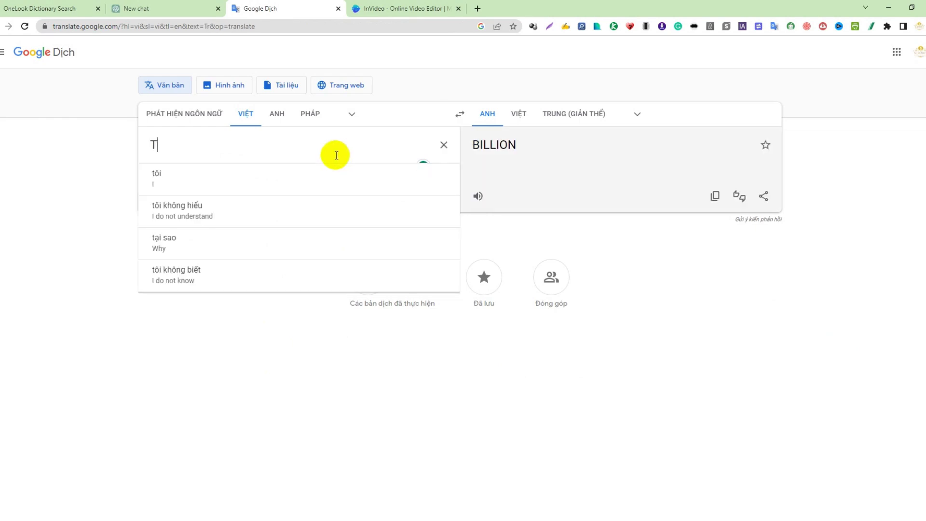
pyautogui.write('rongf')
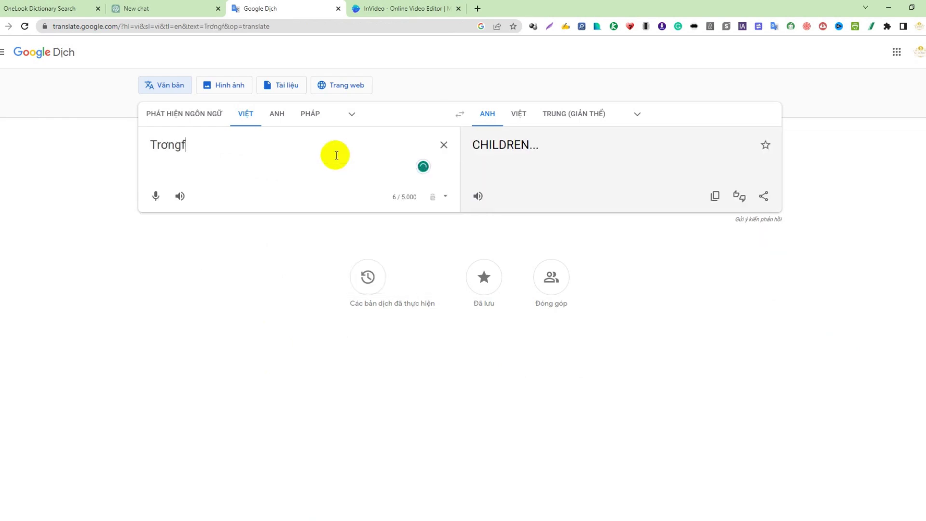
pyautogui.press('BackSpace')
pyautogui.press('BackSpace')
pyautogui.press('BackSpace')
pyautogui.press('BackSpace')
pyautogui.write('ươ')
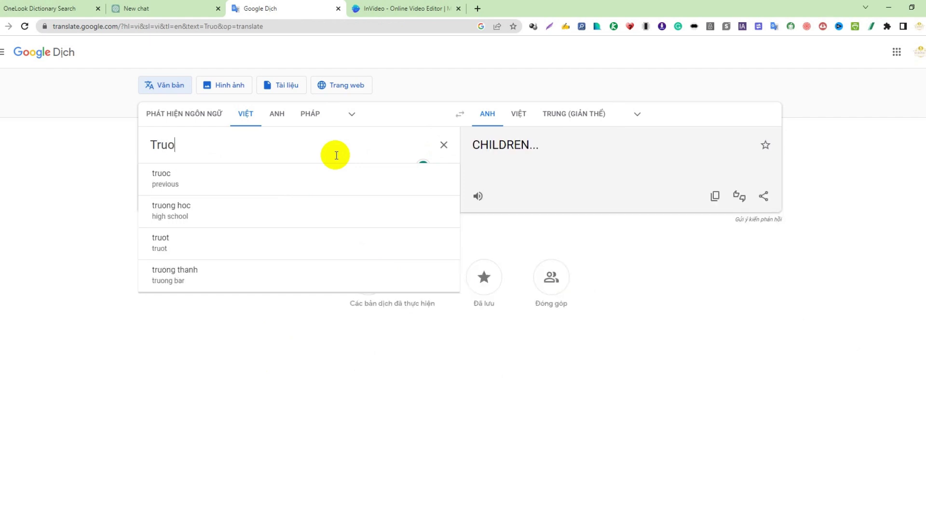
pyautogui.write('ng')
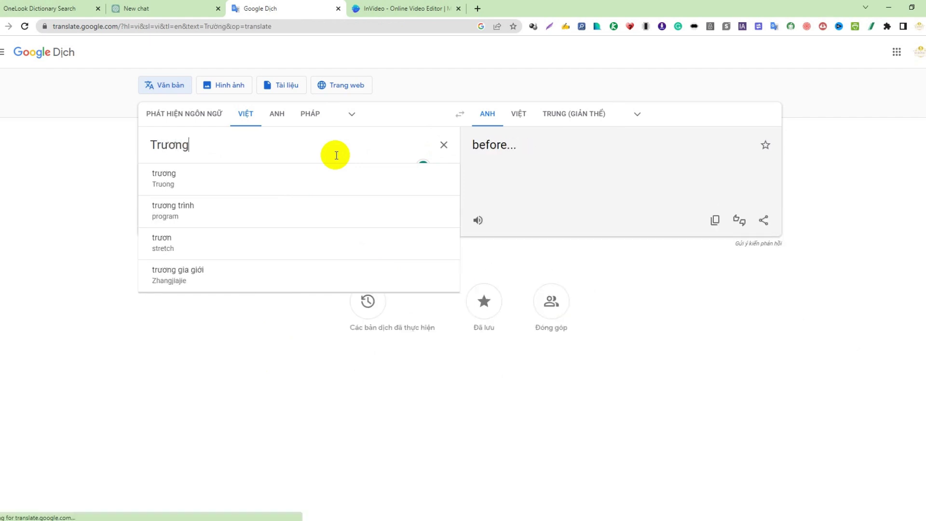
pyautogui.write('f từ vựng')
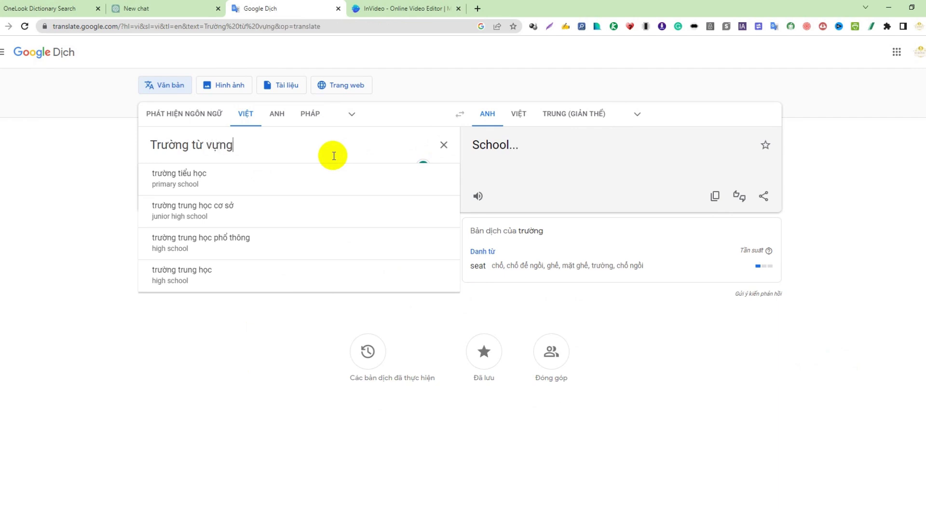
pyautogui.write('j')
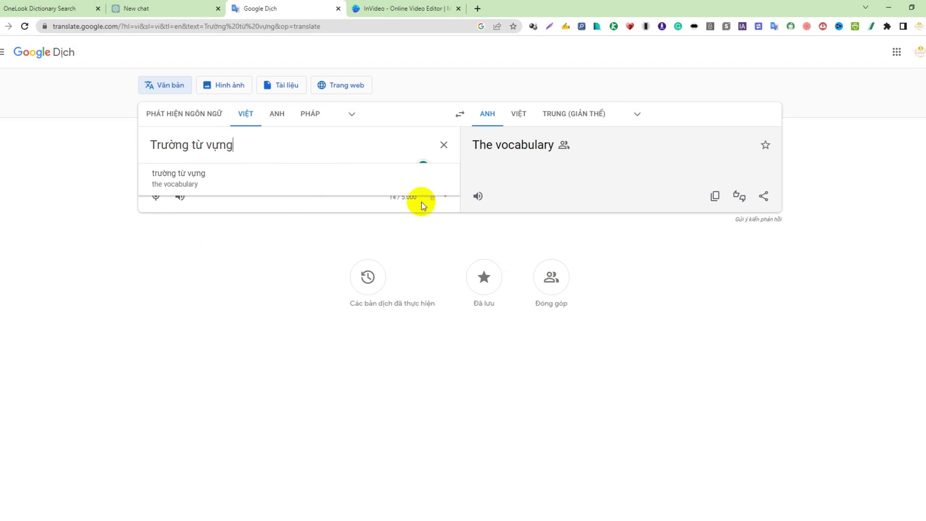
# - Replace the source text with "thesaurus" and translate it into Vietnamese
pyautogui.click(438, 147)
pyautogui.write('th')
pyautogui.write('es')
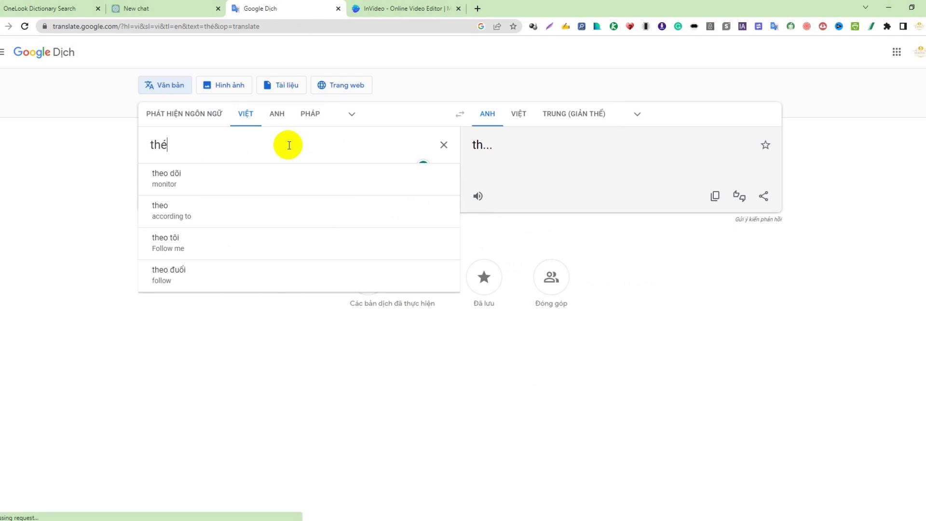
pyautogui.write('a')
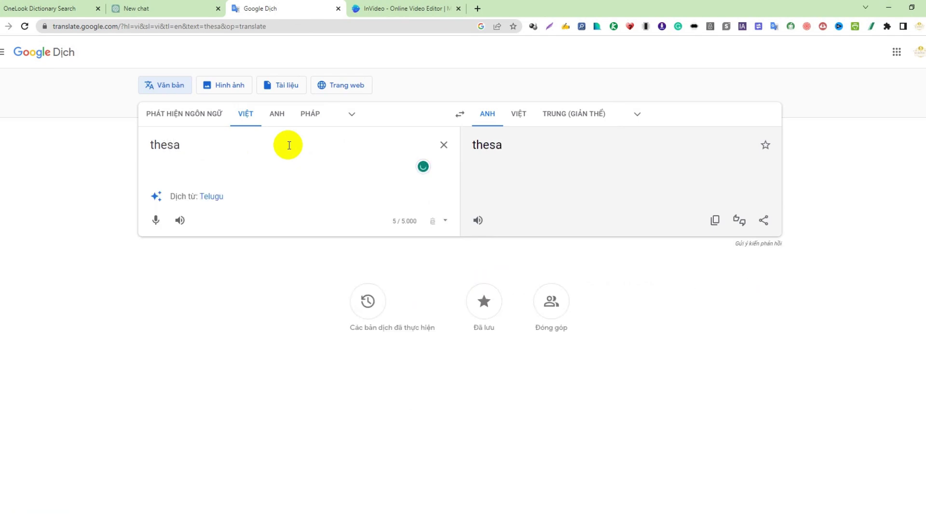
pyautogui.write('urus')
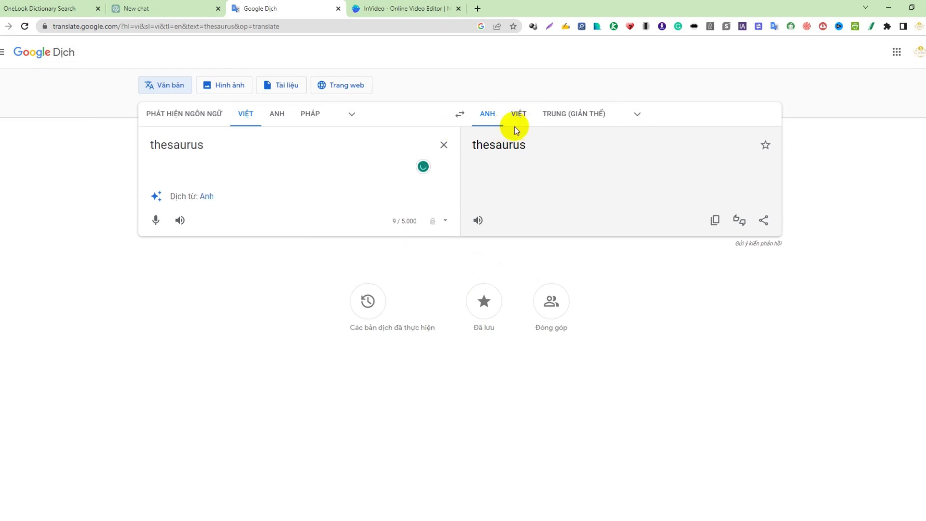
pyautogui.click(519, 117)
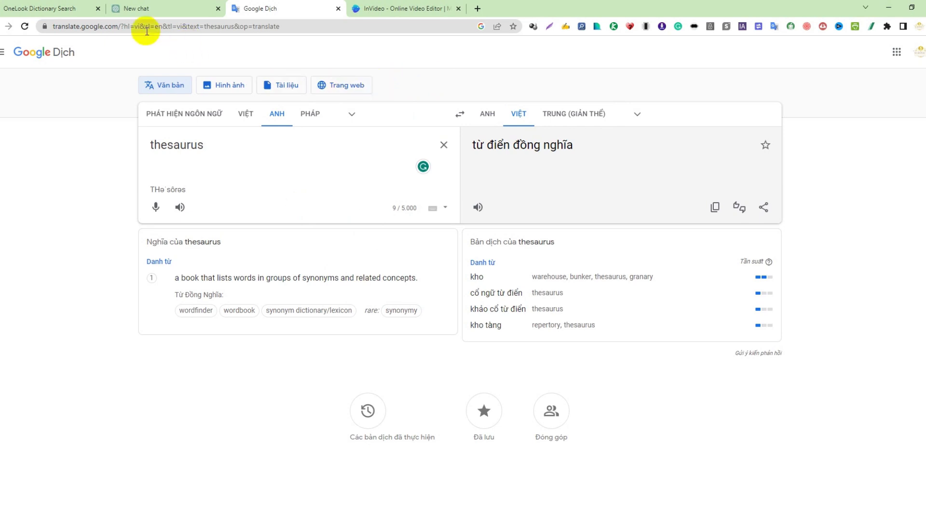
# - Switch to OneLook and look up the dictionary definitions of the suggested term "real estate"
pyautogui.click(67, 8)
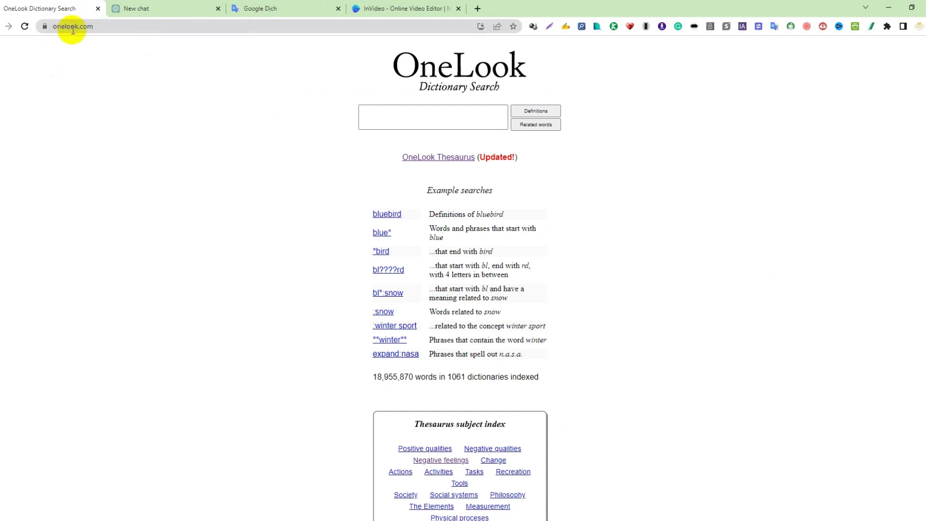
pyautogui.click(395, 112)
pyautogui.write('real ')
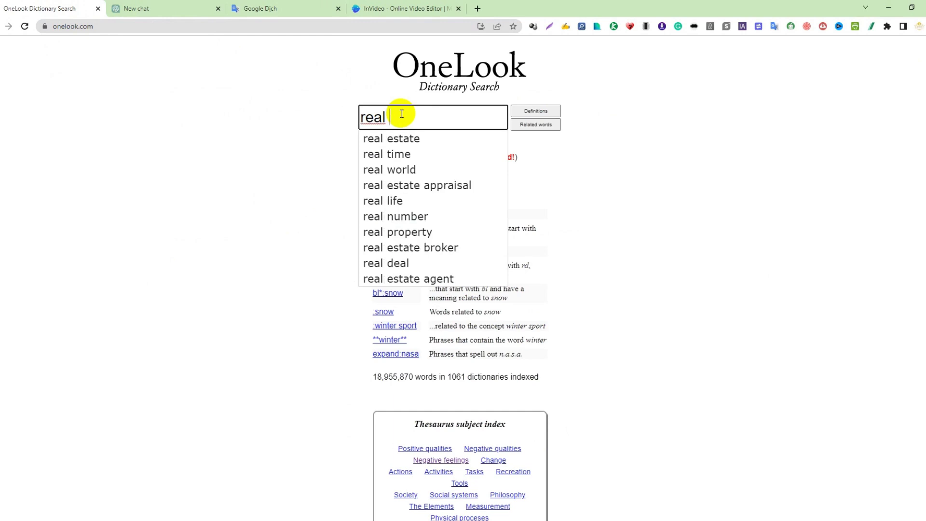
pyautogui.write('e')
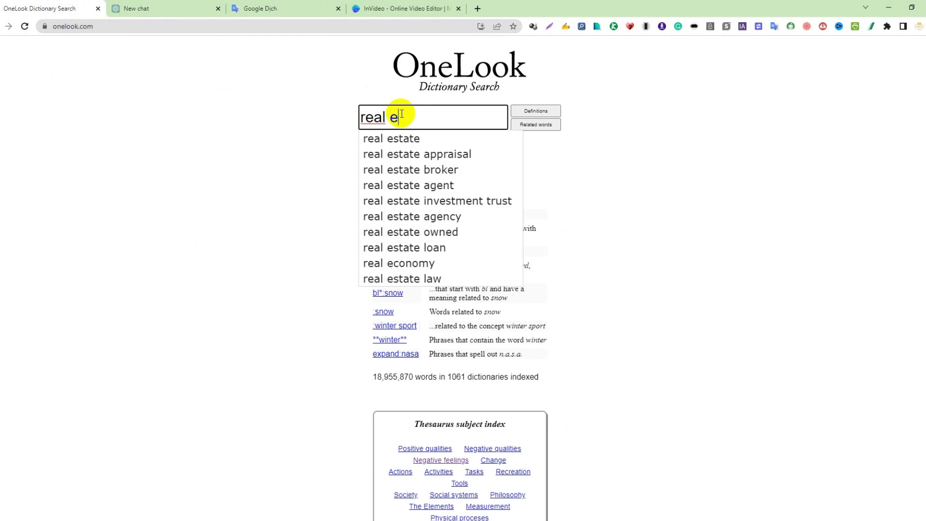
pyautogui.click(401, 139)
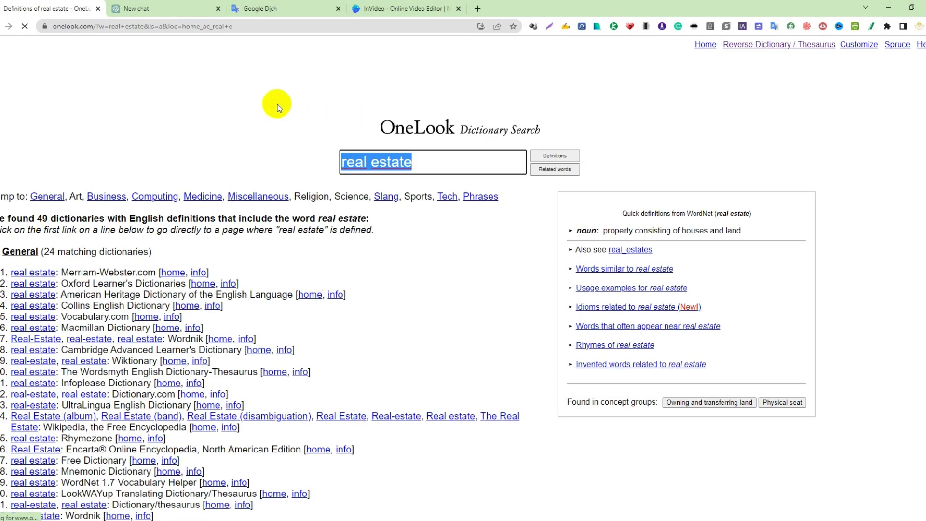
# - Show the words related to "real estate" and go to the second page of results
pyautogui.click(366, 164)
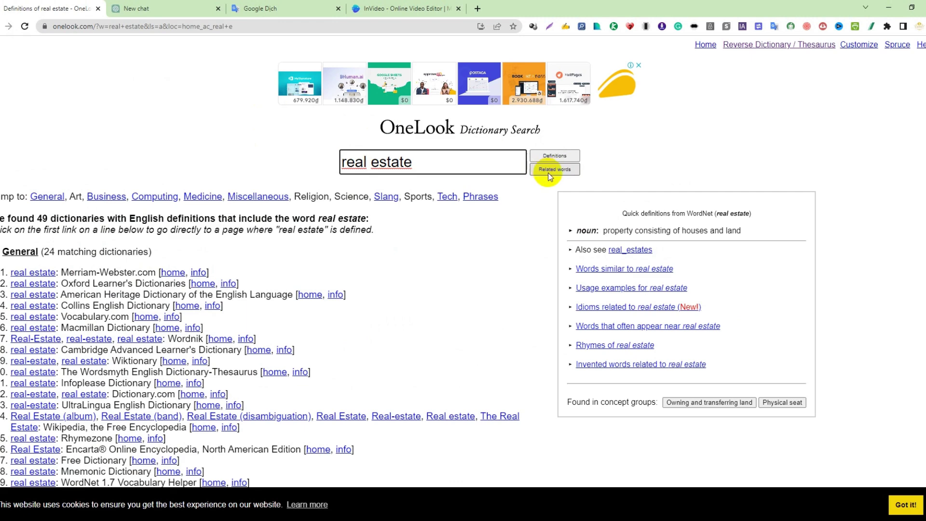
pyautogui.click(549, 171)
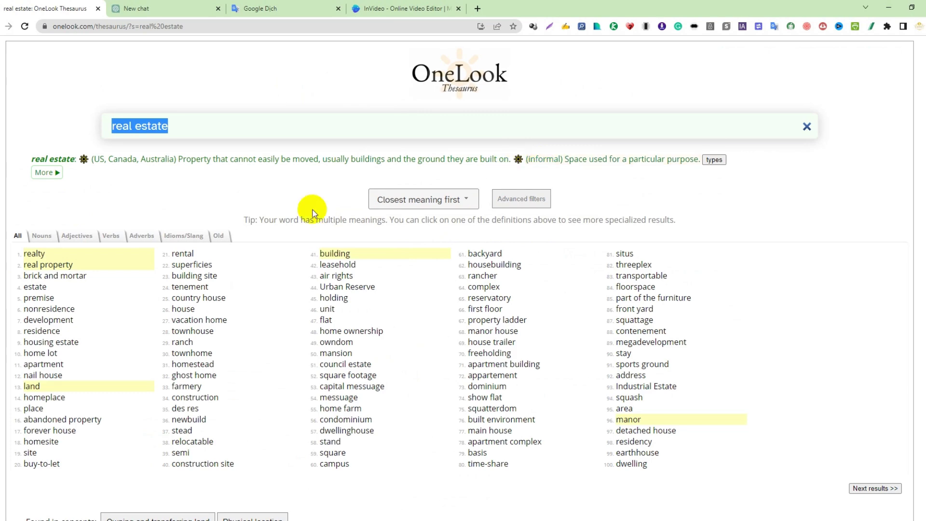
pyautogui.scroll(-3, 290, 210)
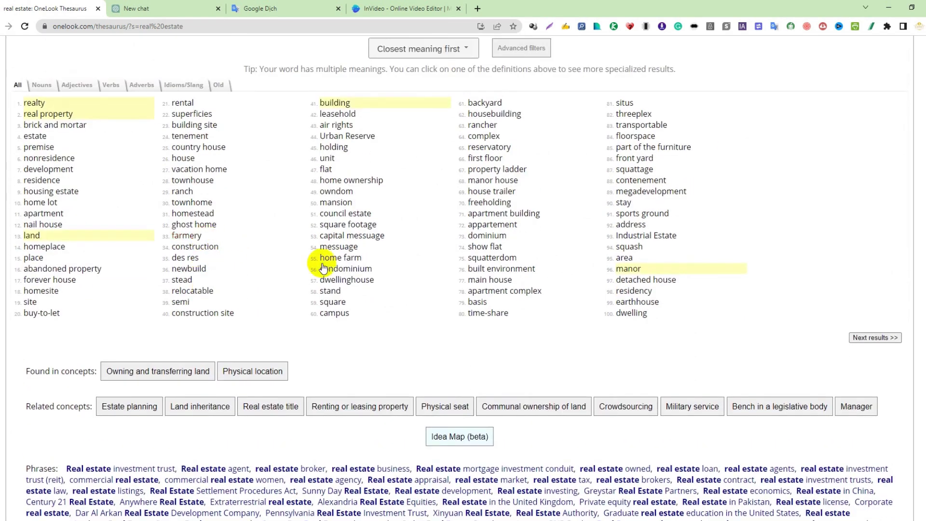
pyautogui.scroll(2, 244, 246)
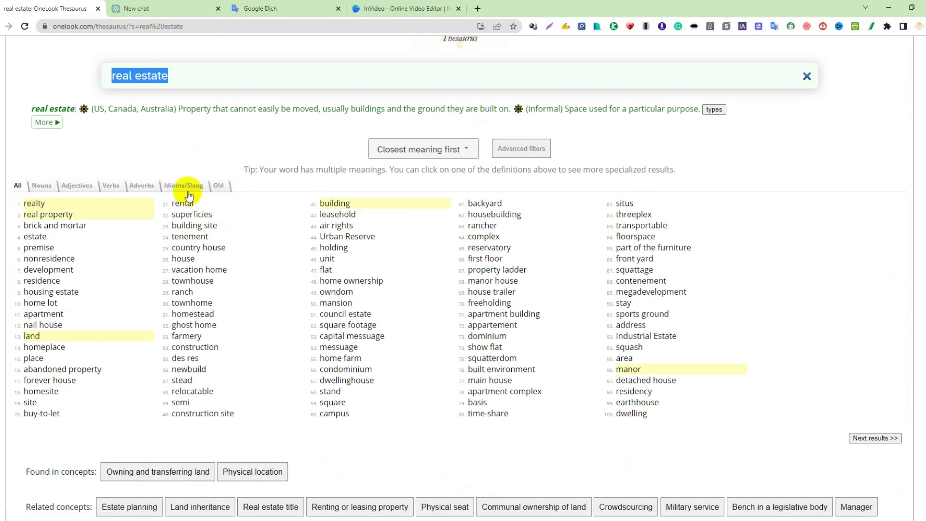
pyautogui.click(874, 438)
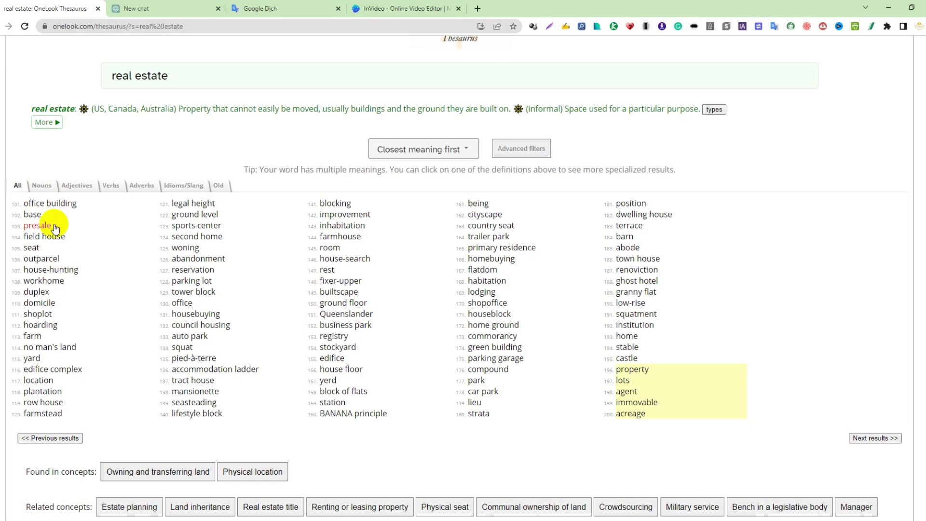
# - Open the entry for the related word "presale" and copy its first definition
pyautogui.scroll(1, 49, 362)
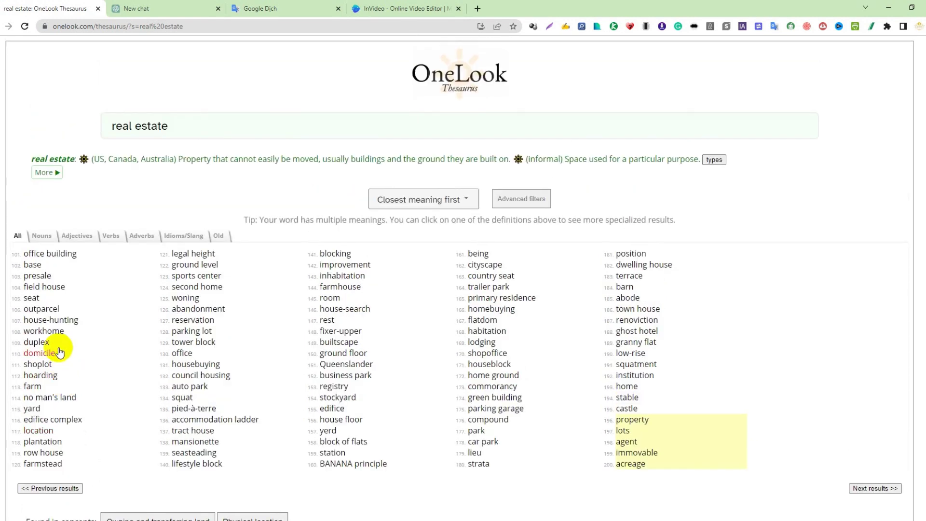
pyautogui.click(38, 277)
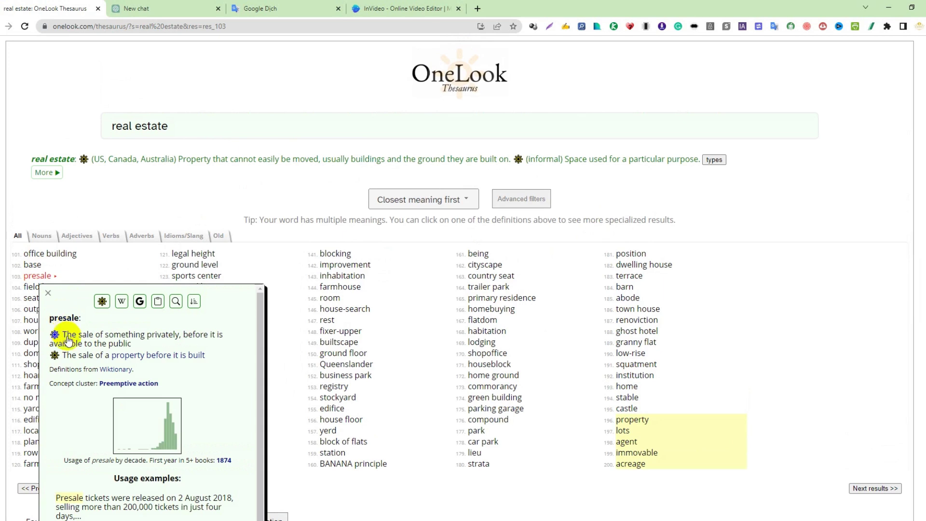
pyautogui.moveTo(63, 334); pyautogui.dragTo(115, 342)
pyautogui.rightClick(115, 342)
pyautogui.click(139, 345)
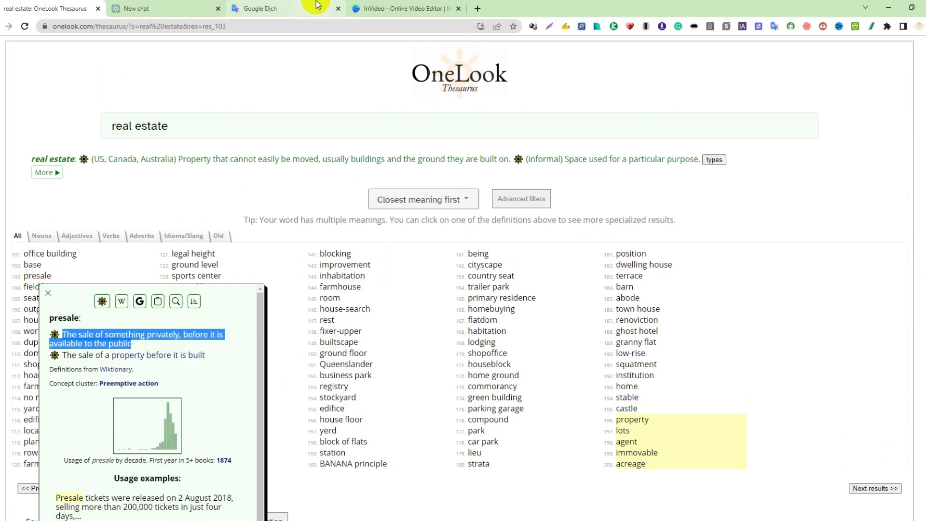
# - Switch to Google Translate and replace the source text with the copied definition to translate it into Vietnamese
pyautogui.click(306, 7)
pyautogui.click(441, 144)
pyautogui.rightClick(284, 144)
pyautogui.click(310, 218)
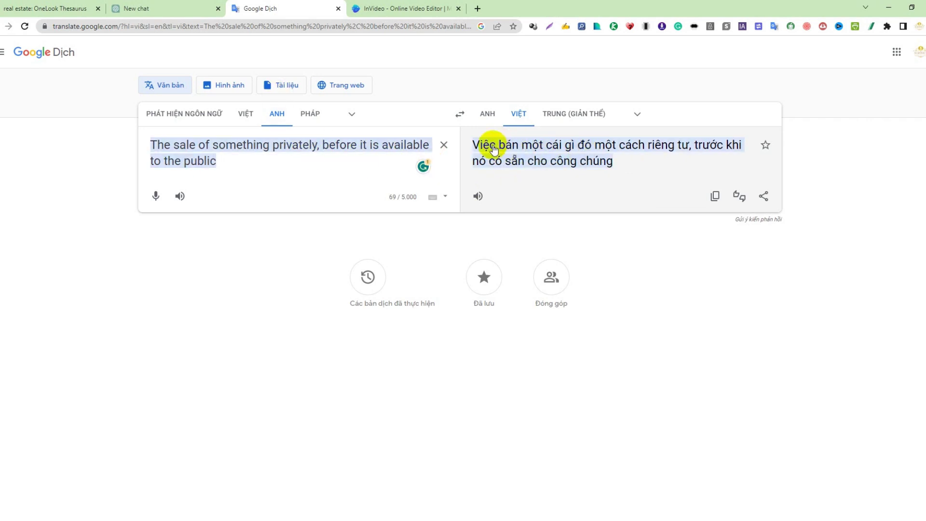
# - Return to the OneLook thesaurus results and close the "presale" entry
pyautogui.click(79, 8)
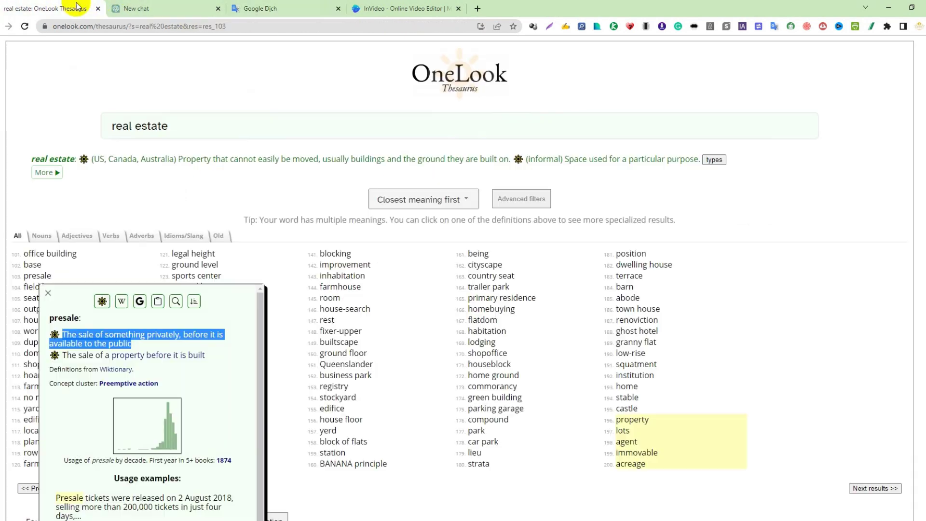
pyautogui.click(48, 292)
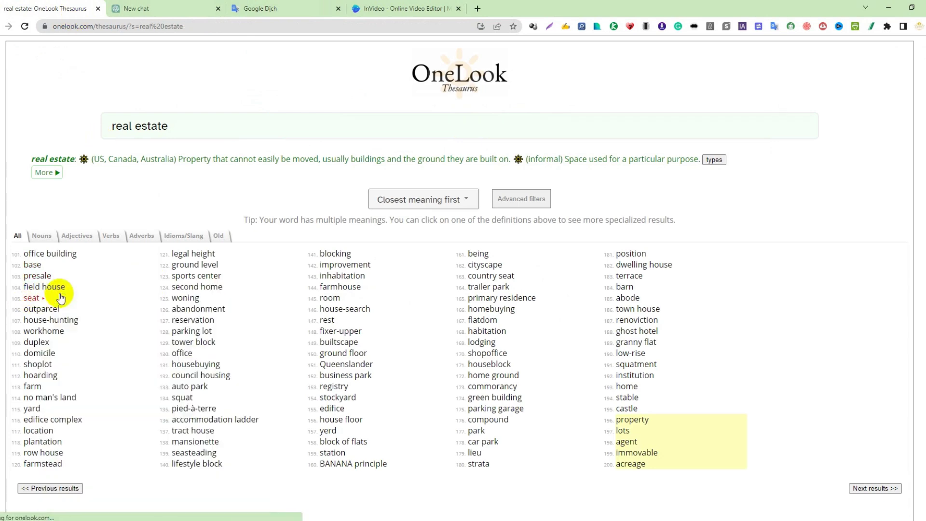
pyautogui.scroll(-1, 144, 296)
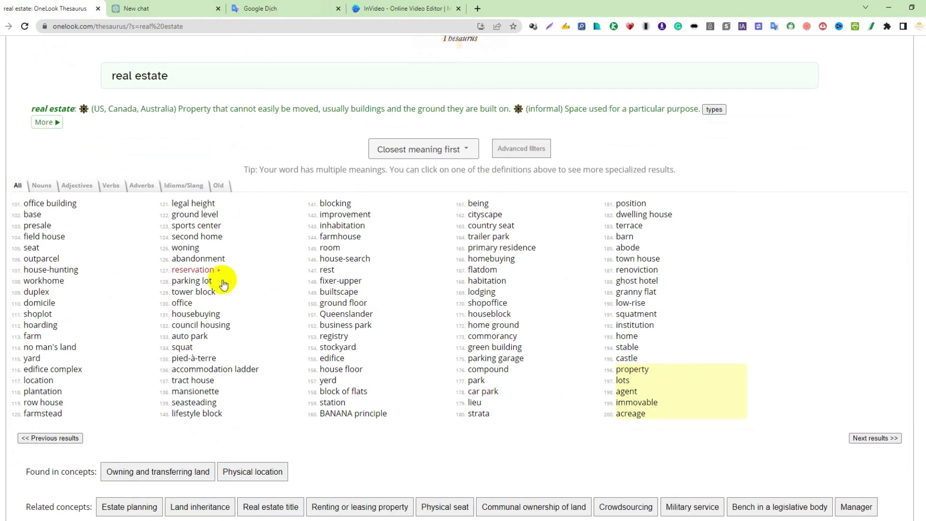
# - Examine the second page of words related to "real estate", reading the definitions of "yard" and closing its entry
pyautogui.scroll(1, 422, 242)
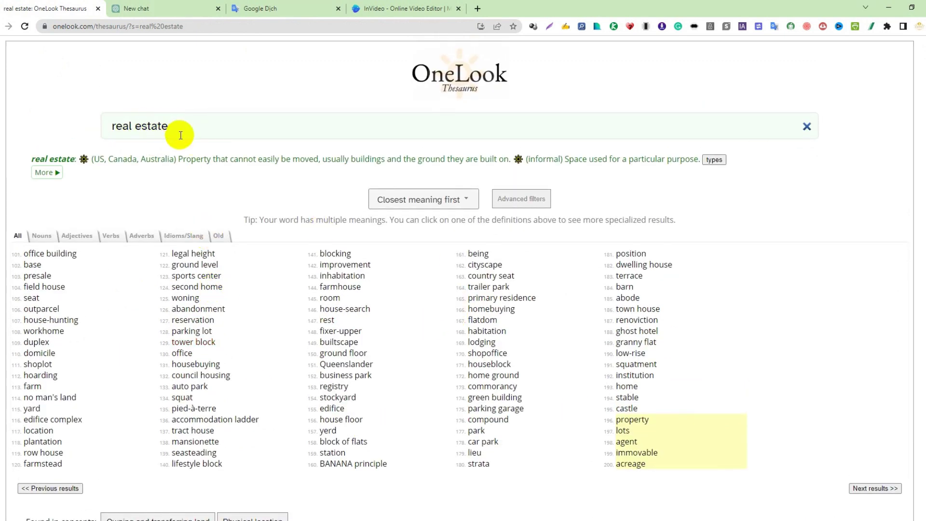
pyautogui.scroll(-2, 183, 137)
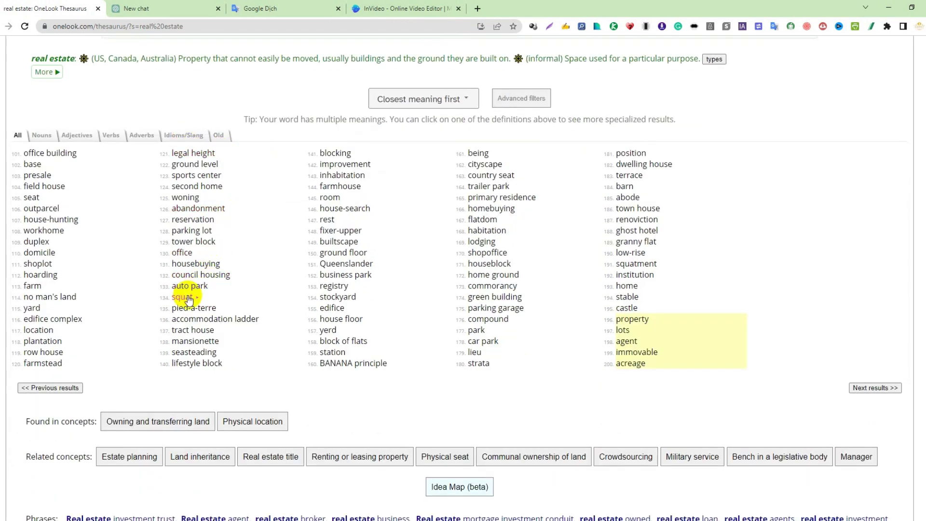
pyautogui.click(33, 308)
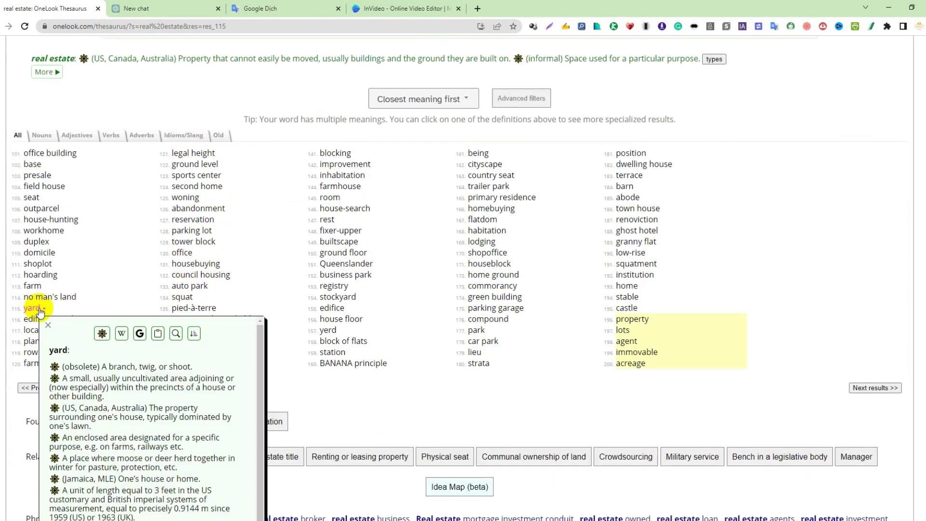
pyautogui.click(796, 207)
pyautogui.scroll(1, 697, 221)
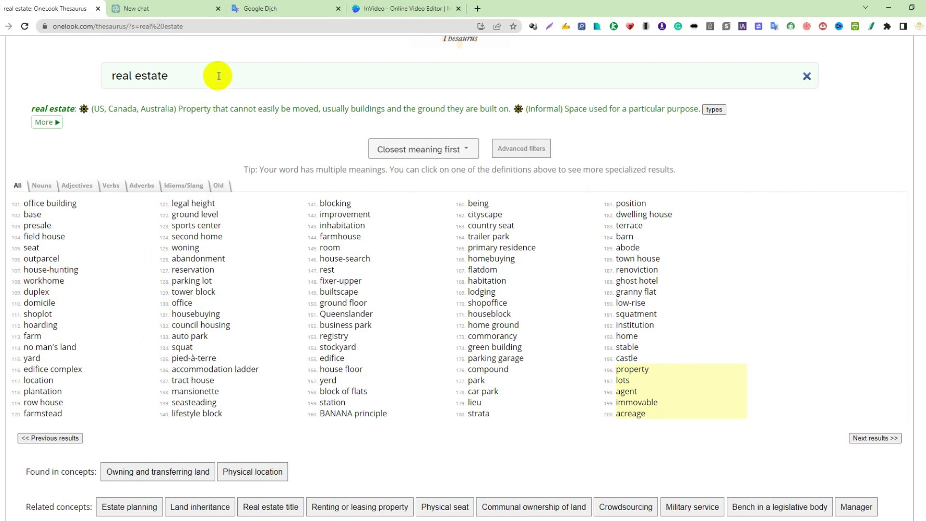
pyautogui.scroll(1, 219, 76)
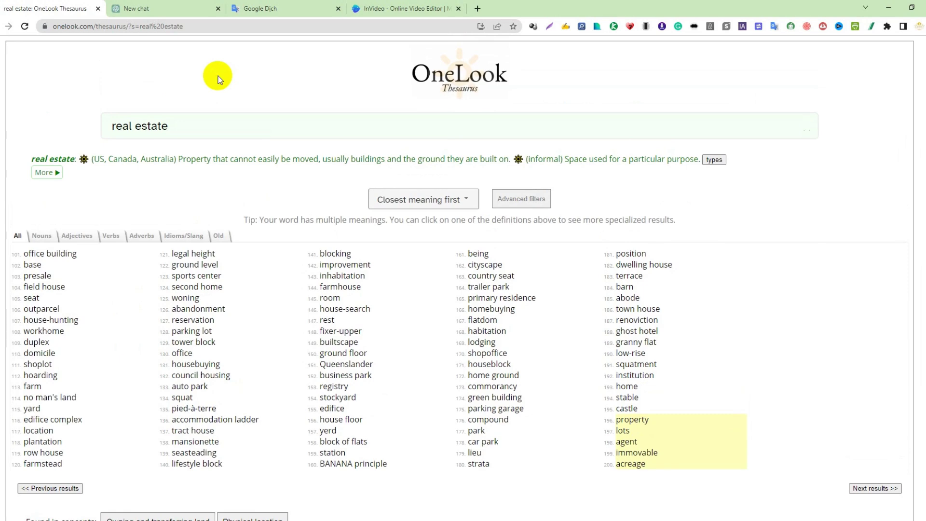
pyautogui.scroll(-3, 554, 237)
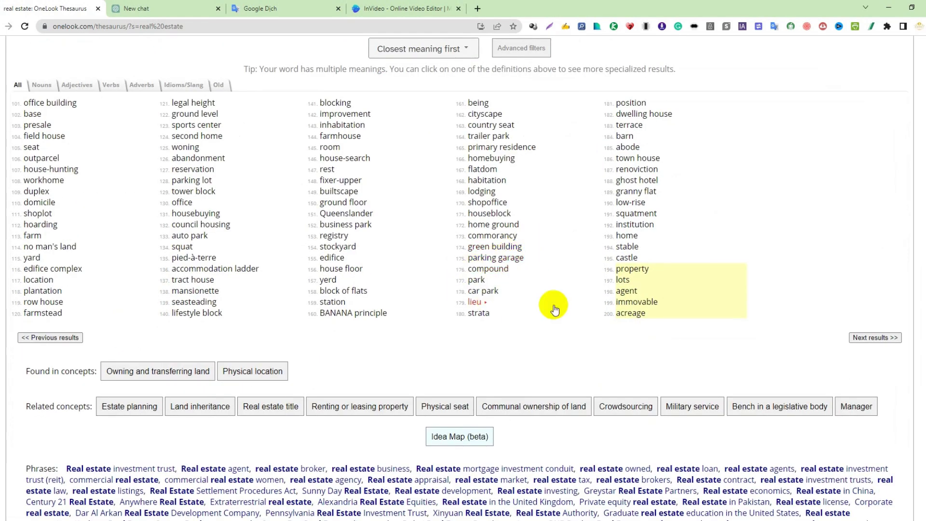
pyautogui.scroll(3, 492, 303)
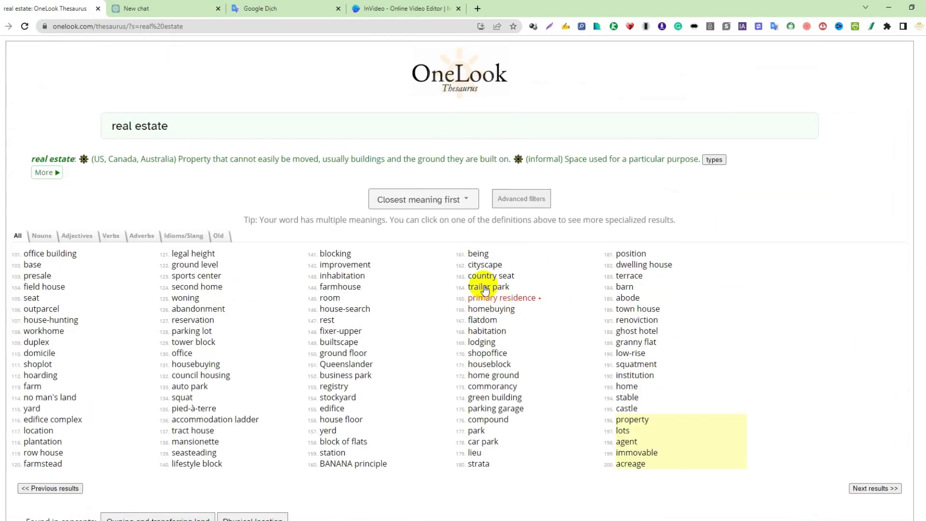
# - Replace the thesaurus query with "blockchain" and show its related words
pyautogui.click(276, 124)
pyautogui.press('BackSpace')
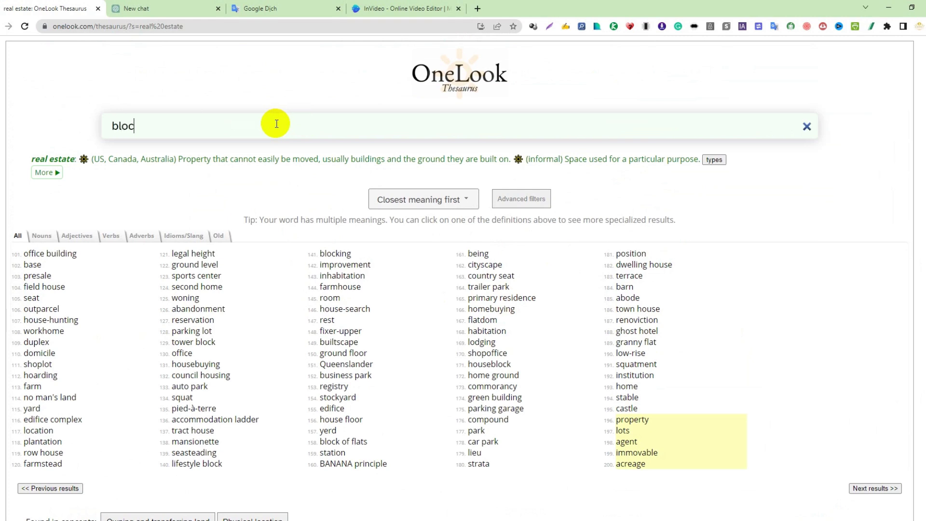
pyautogui.write('blockchain')
pyautogui.press('Return')
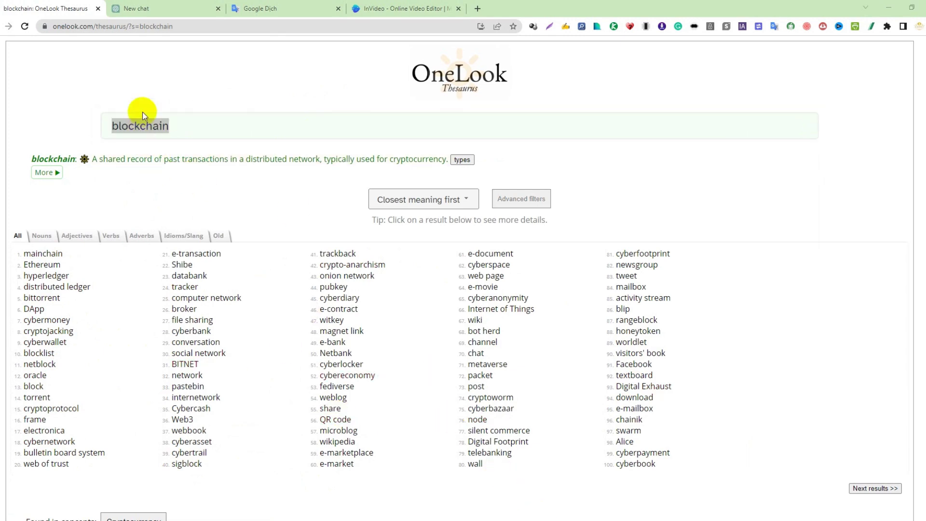
# - Search the thesaurus for words related to "video marketing"
pyautogui.click(175, 119)
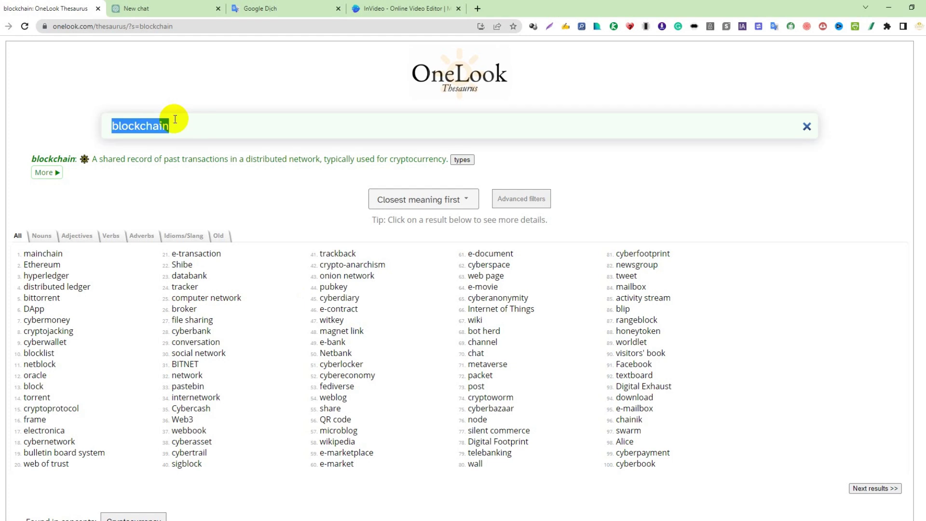
pyautogui.write('m')
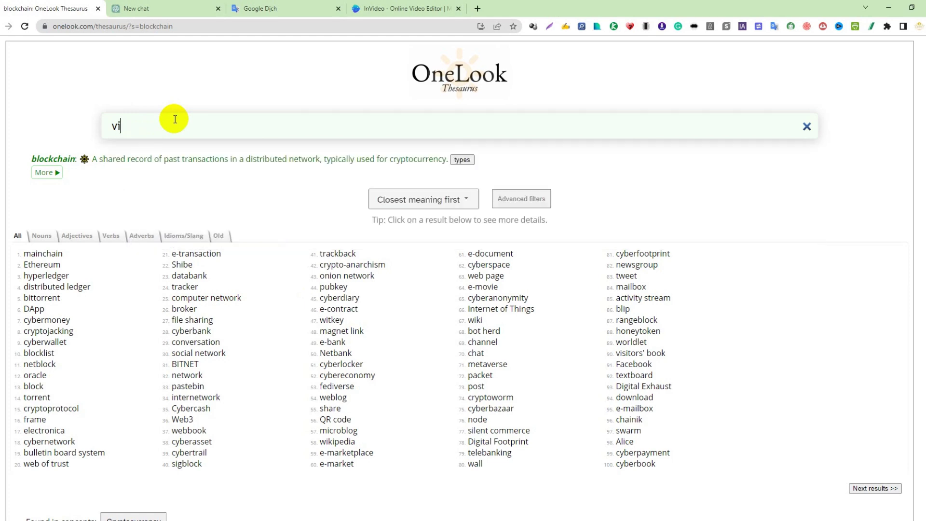
pyautogui.write('mar')
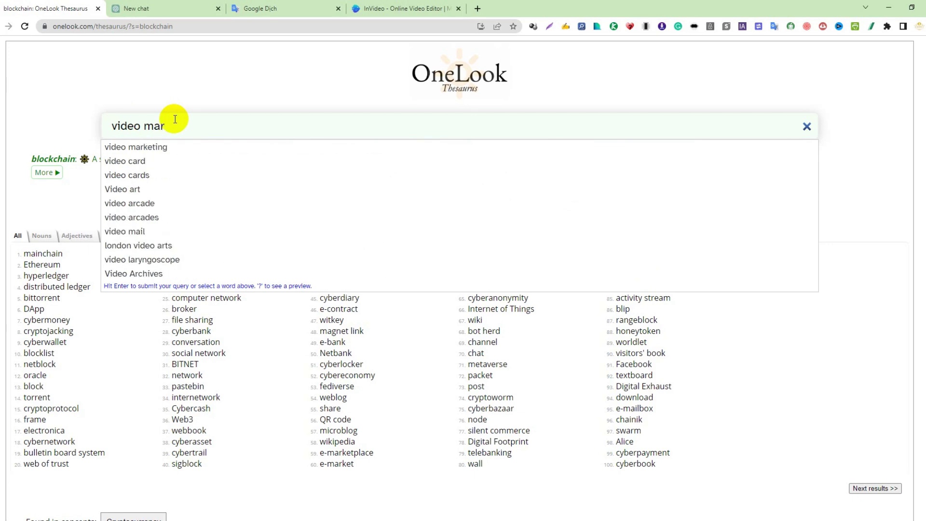
pyautogui.write('ketin')
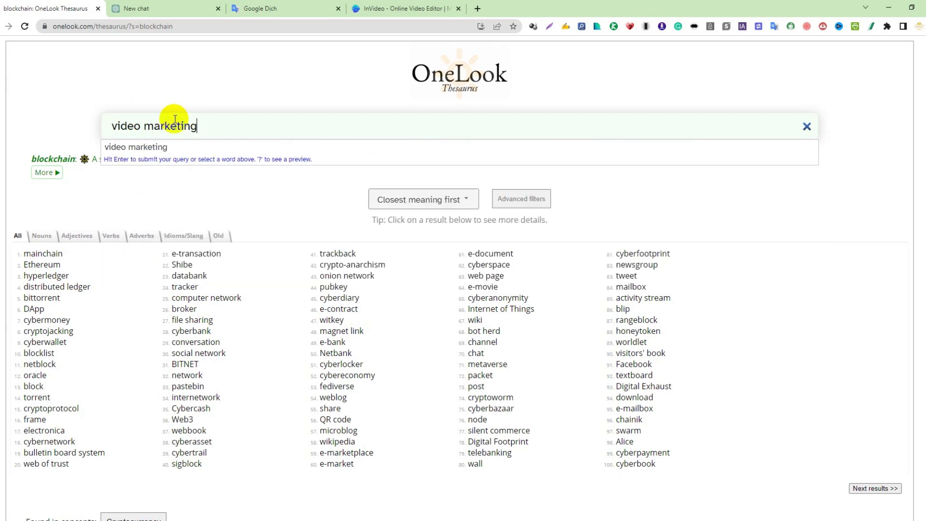
pyautogui.write('g')
pyautogui.press('Return')
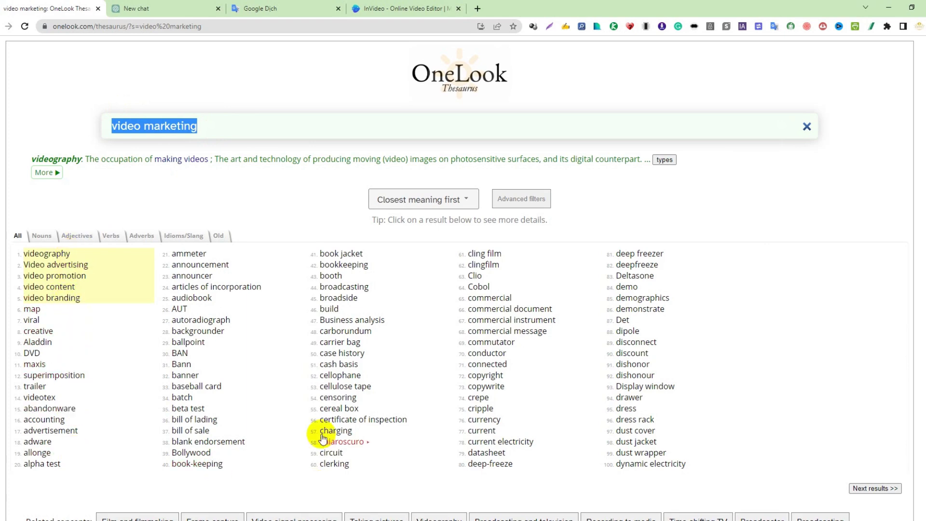
# - Check the "video promotion" entry, read the definition of "Video advertising" in the related words, and close both entries
pyautogui.scroll(-3, 393, 313)
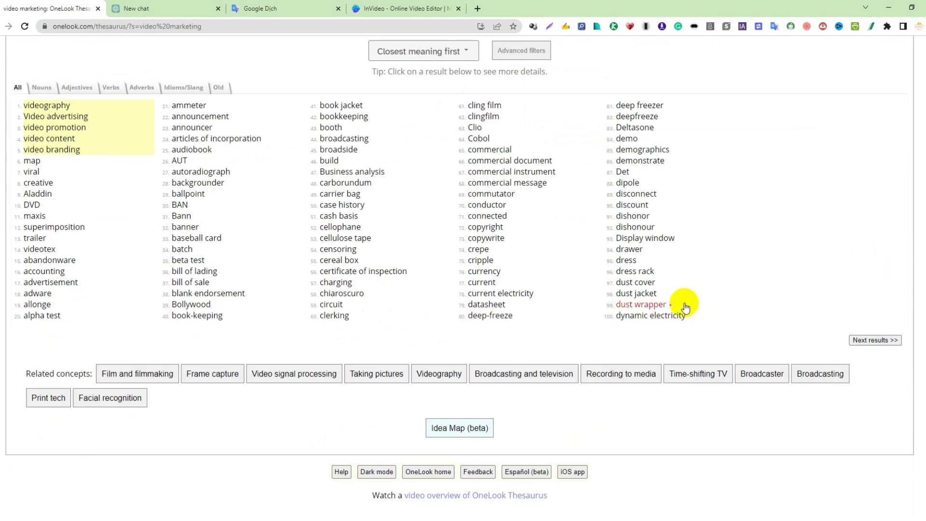
pyautogui.scroll(3, 682, 306)
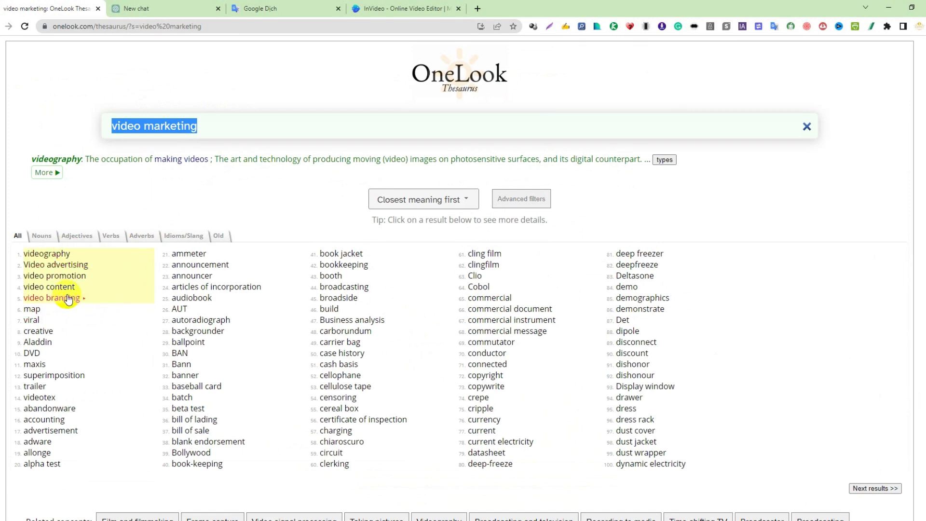
pyautogui.click(71, 278)
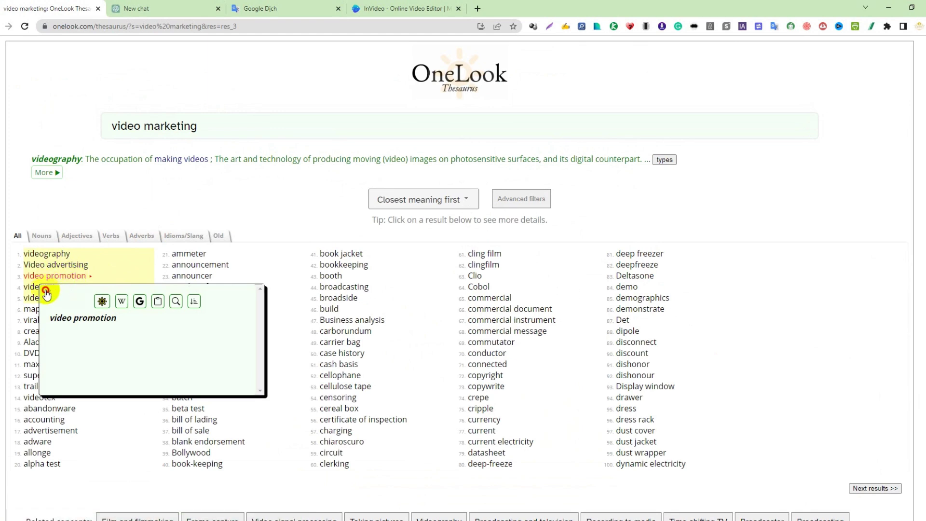
pyautogui.click(48, 292)
pyautogui.click(60, 266)
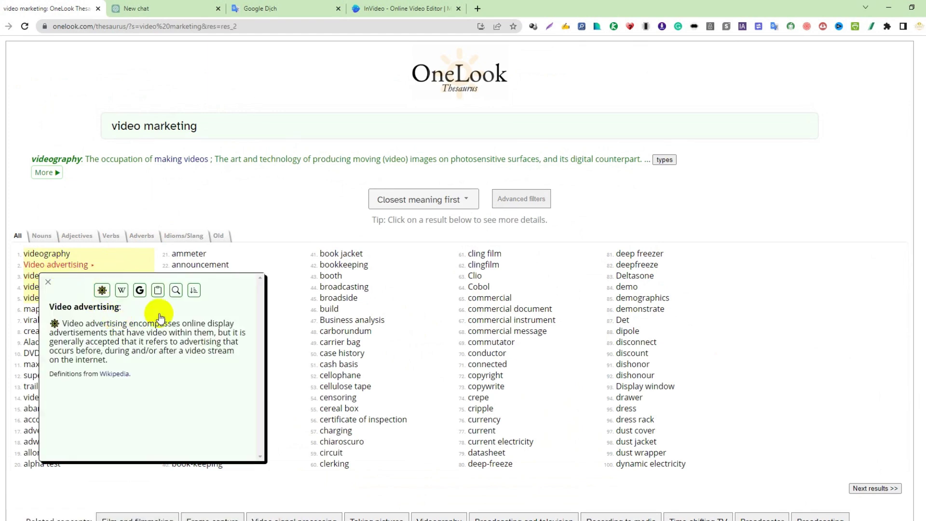
pyautogui.moveTo(57, 323); pyautogui.dragTo(146, 351)
pyautogui.click(248, 201)
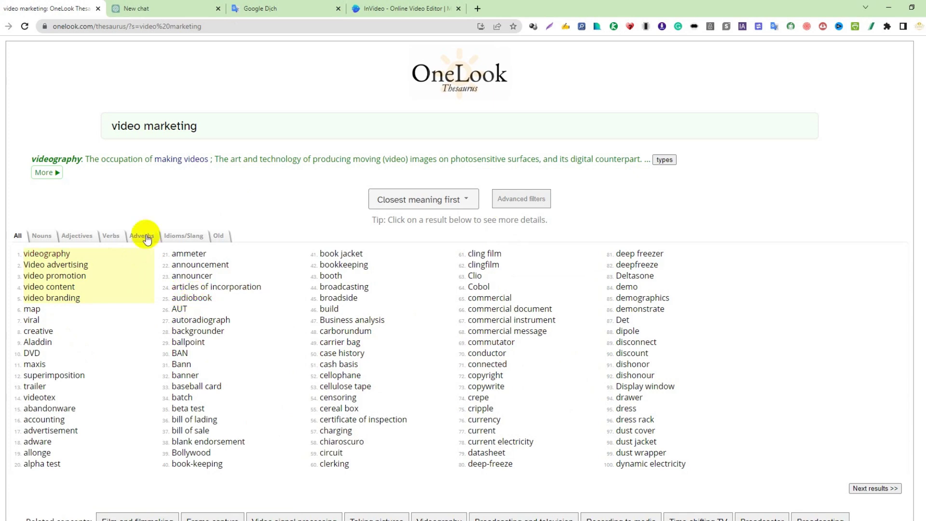
# - Page through the "video marketing" related words up to the last page of results, and return to the first page
pyautogui.scroll(-3, 672, 360)
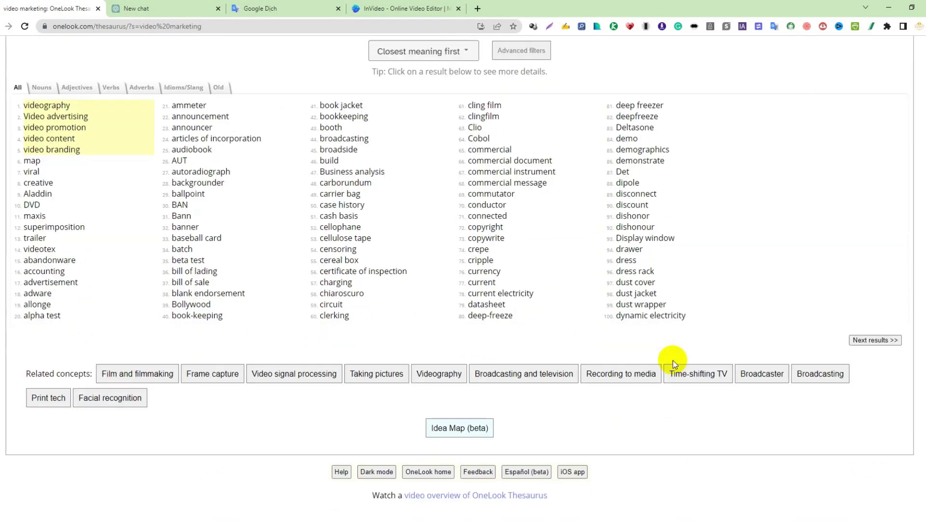
pyautogui.click(867, 340)
pyautogui.click(866, 339)
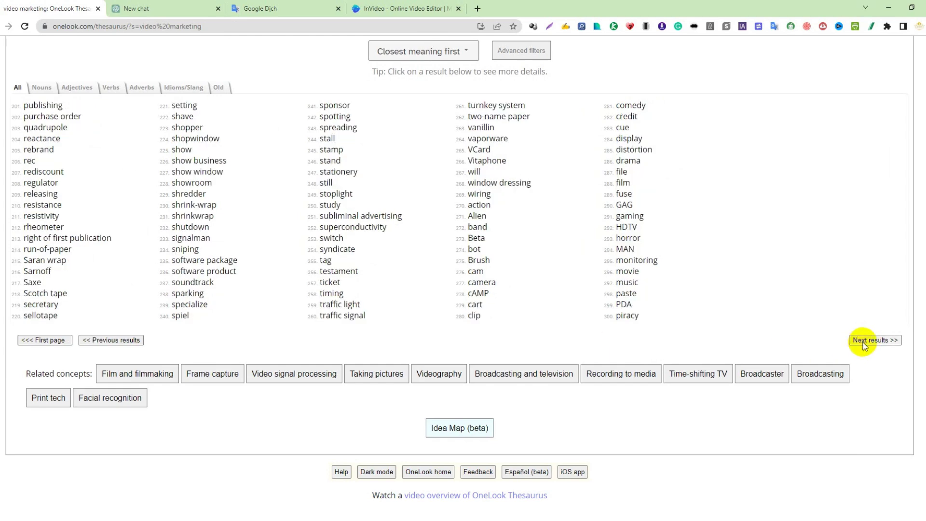
pyautogui.click(864, 341)
pyautogui.click(877, 339)
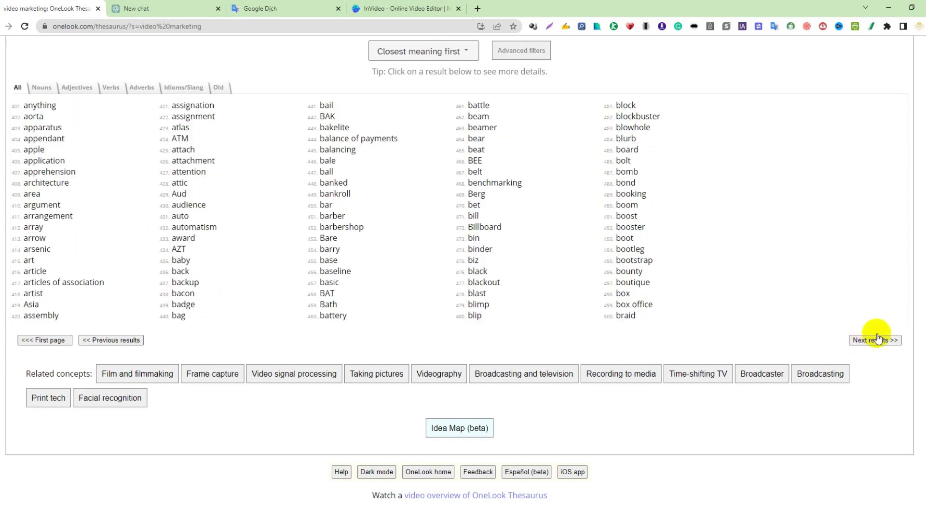
pyautogui.click(876, 338)
pyautogui.click(881, 340)
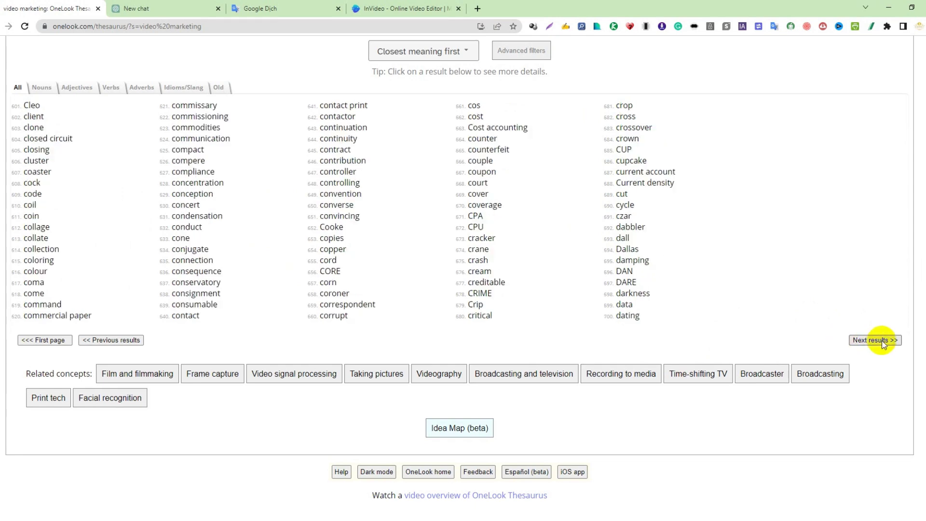
pyautogui.click(881, 341)
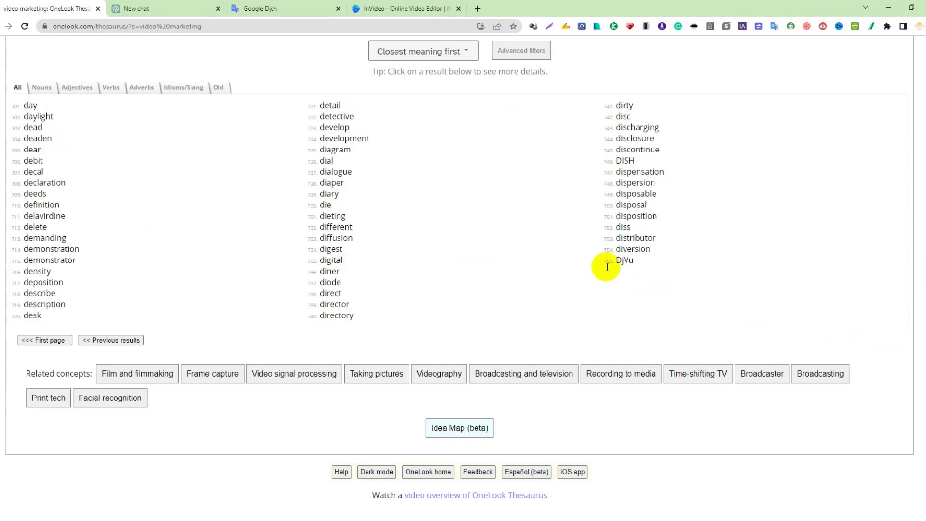
pyautogui.scroll(2, 482, 270)
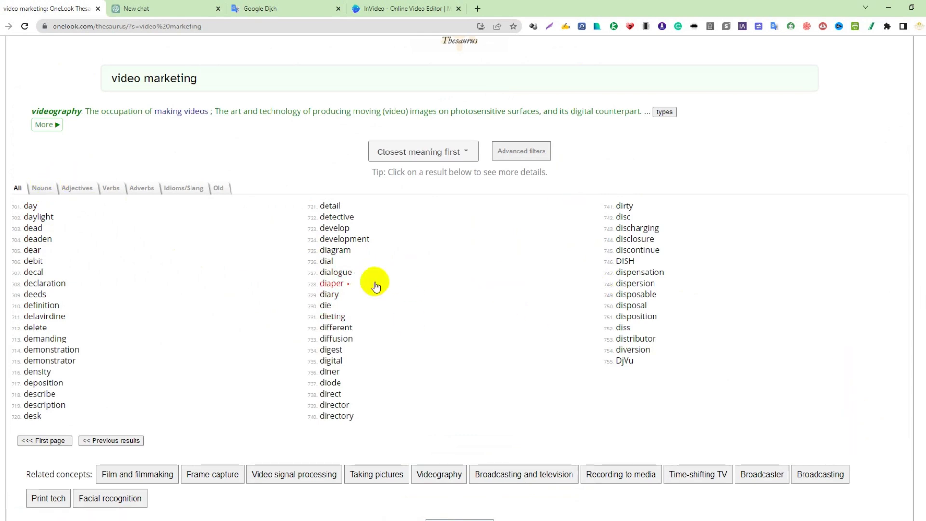
pyautogui.scroll(-1, 341, 310)
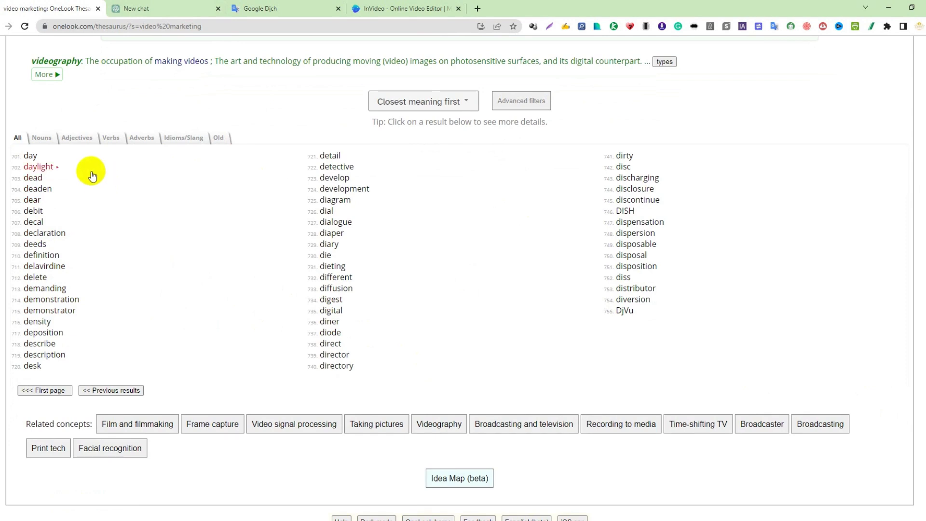
pyautogui.click(50, 390)
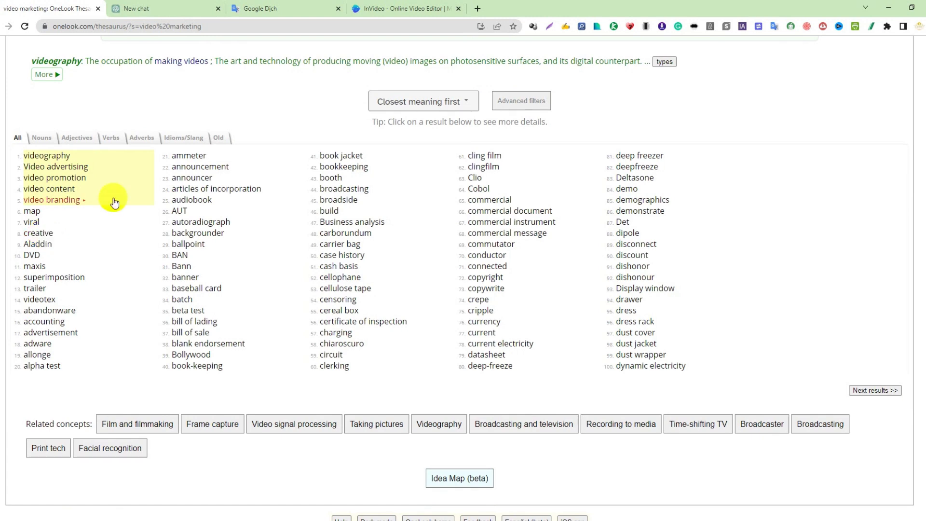
# - View the empty ChatGPT chat, recheck the related words in the OneLook thesaurus, and return to ChatGPT
pyautogui.click(205, 7)
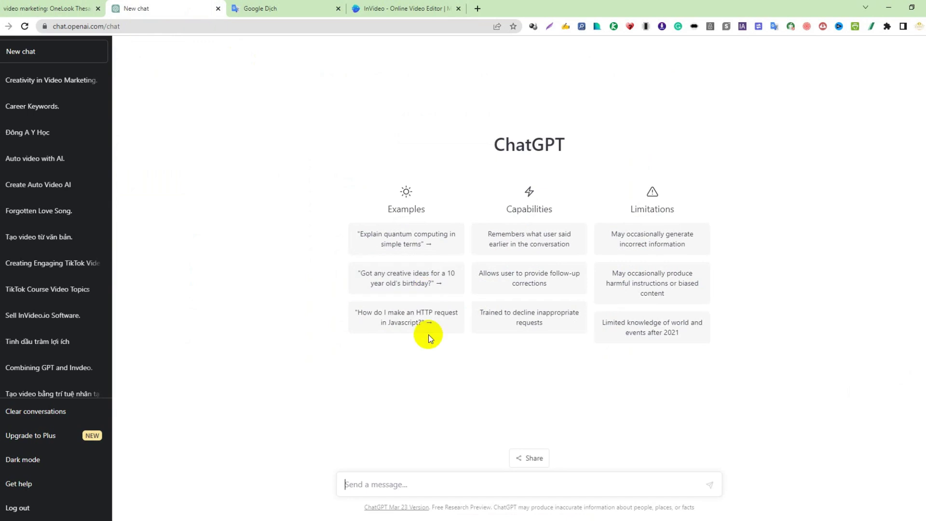
pyautogui.moveTo(322, 5)
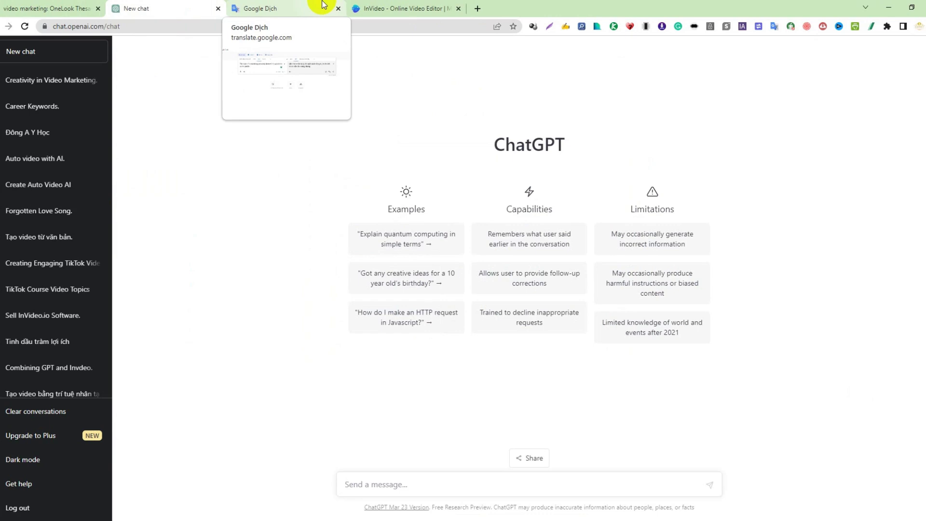
pyautogui.click(53, 8)
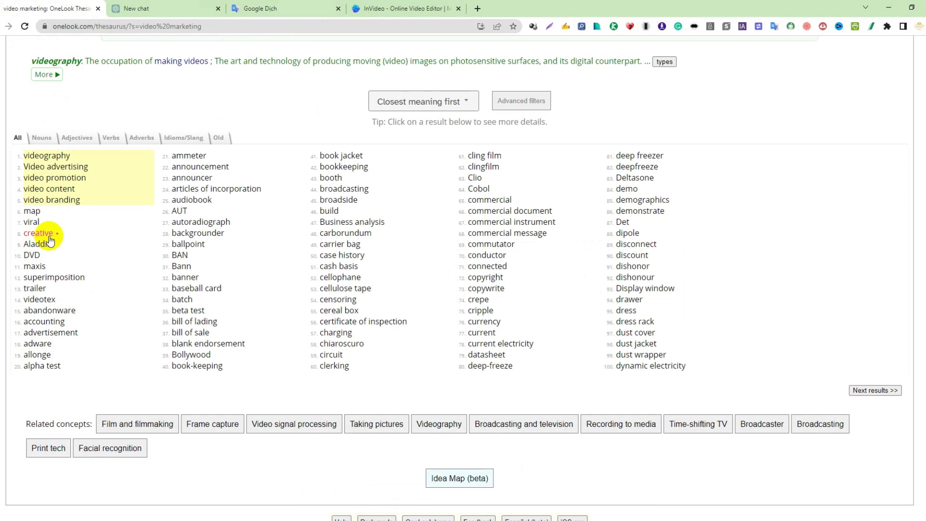
pyautogui.click(169, 6)
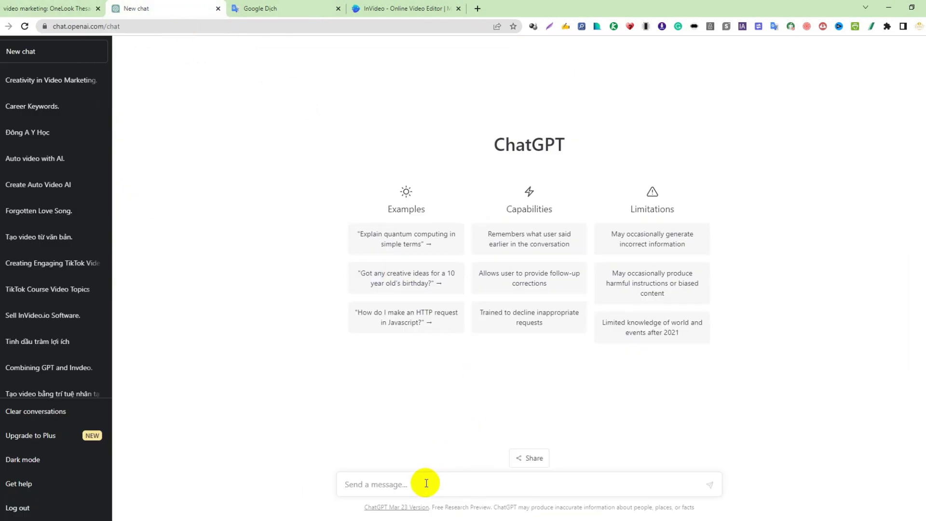
# - Switch to Google Translate, clear the source text, and begin the prompt with "Hãy viết cho tôi nội dung dài"
pyautogui.click(260, 9)
pyautogui.click(444, 146)
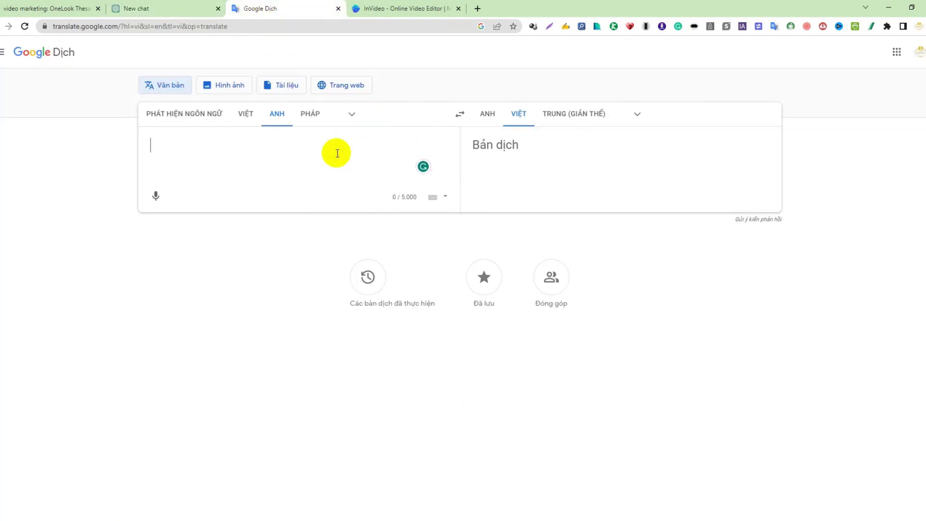
pyautogui.write('Hãy ')
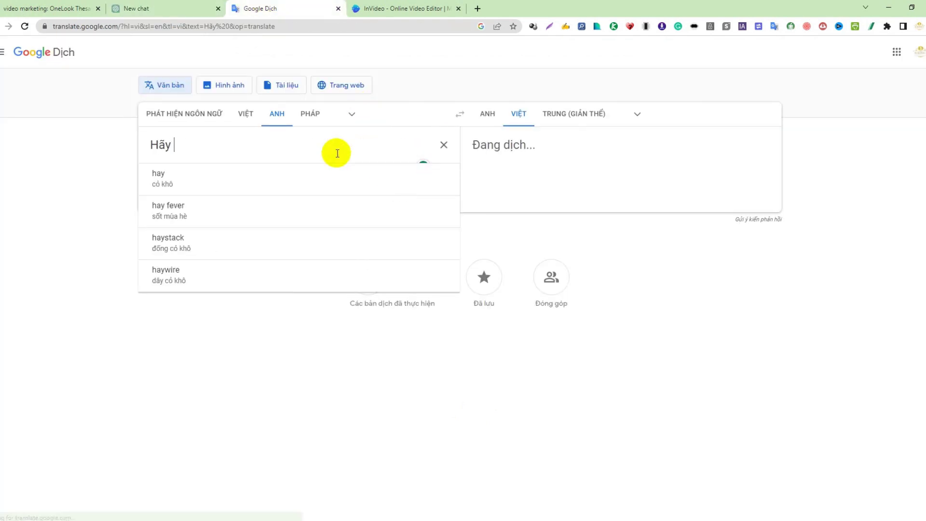
pyautogui.write('vi')
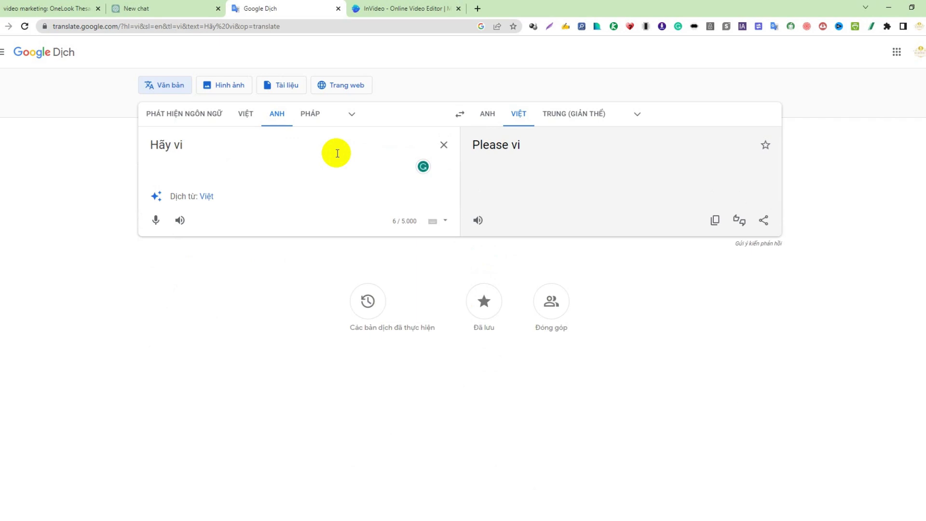
pyautogui.write('ết ch tô')
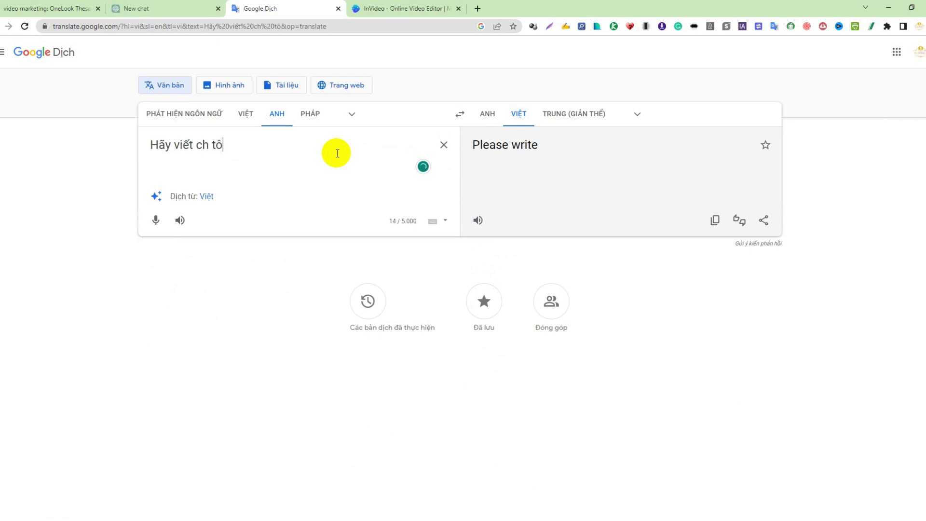
pyautogui.write('i')
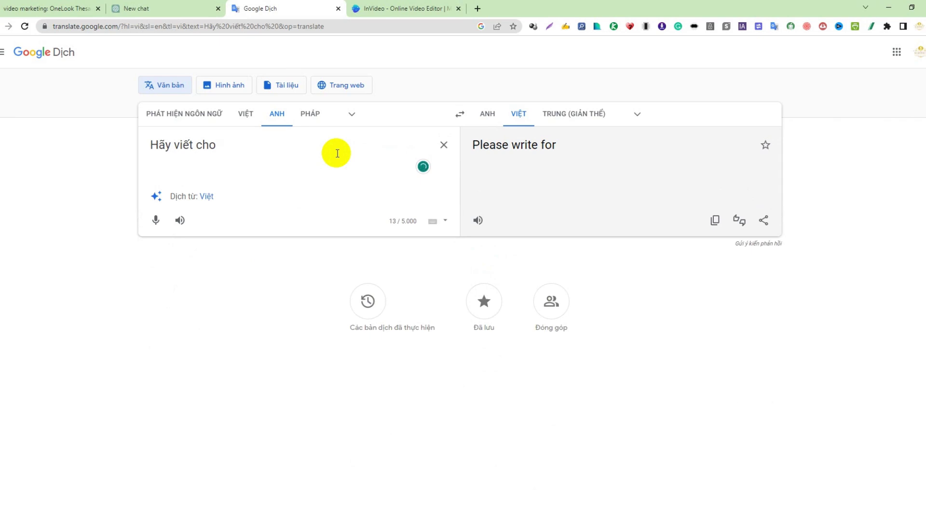
pyautogui.write('  nô')
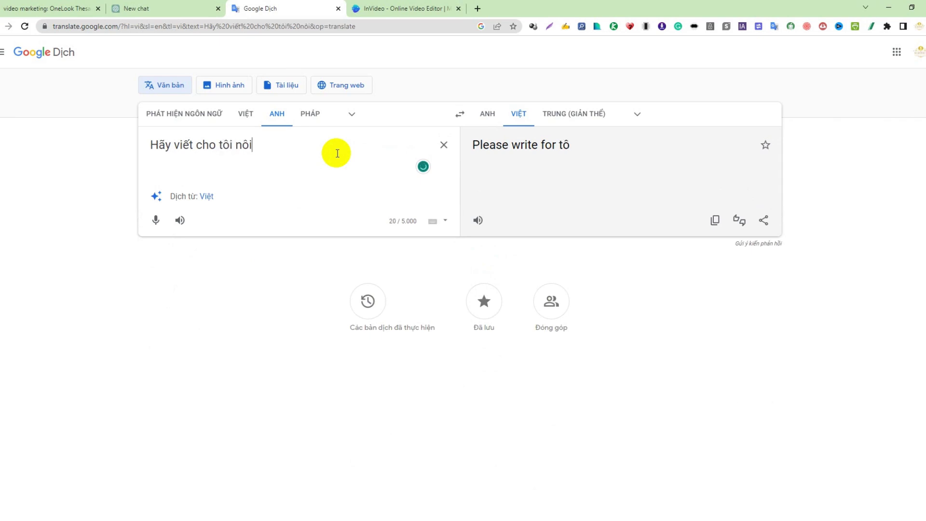
pyautogui.write('i dung dài ')
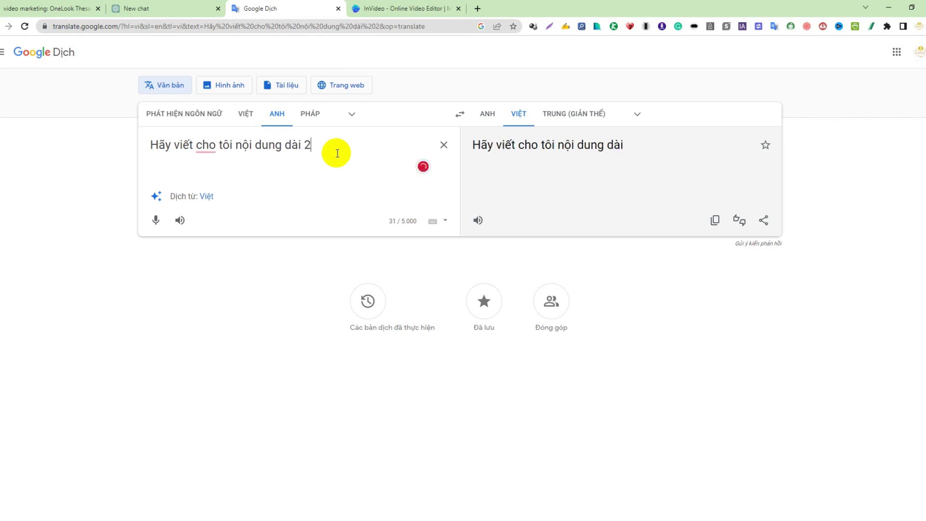
# - Complete the source prompt with "200 từ nói về tầm quan trọng của việc sáng tạo khi làm video marketing"
pyautogui.write('200 tu')
pyautogui.write('wf n')
pyautogui.write('oi')
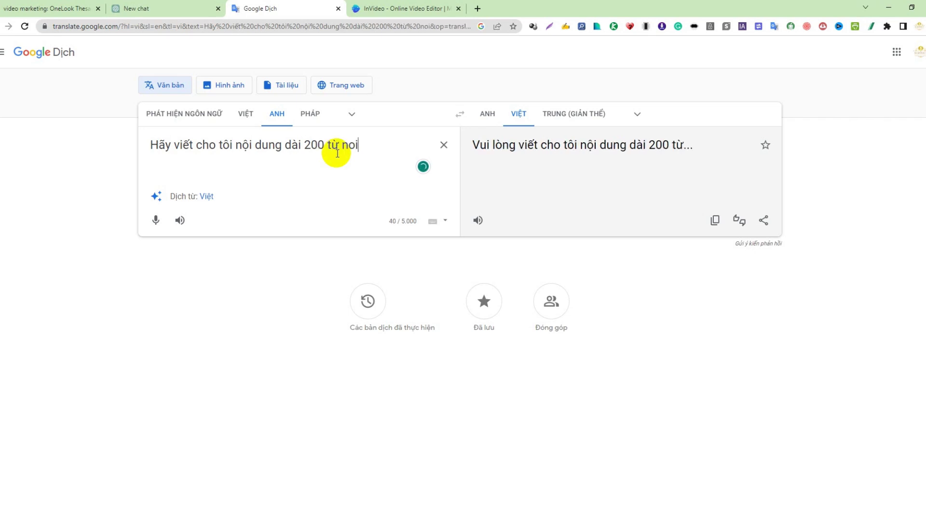
pyautogui.write('s veef')
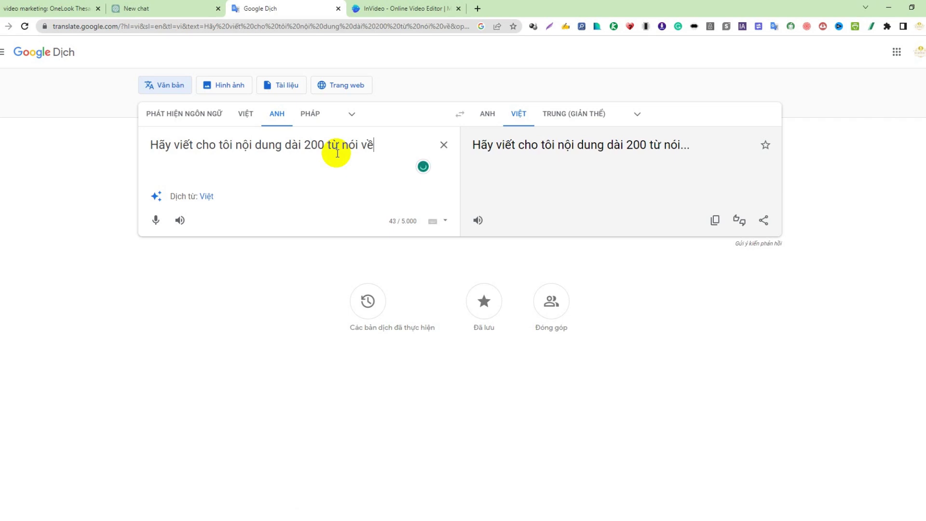
pyautogui.write(' taamf ')
pyautogui.write('quan t')
pyautogui.write('rongj')
pyautogui.write(' cuar v')
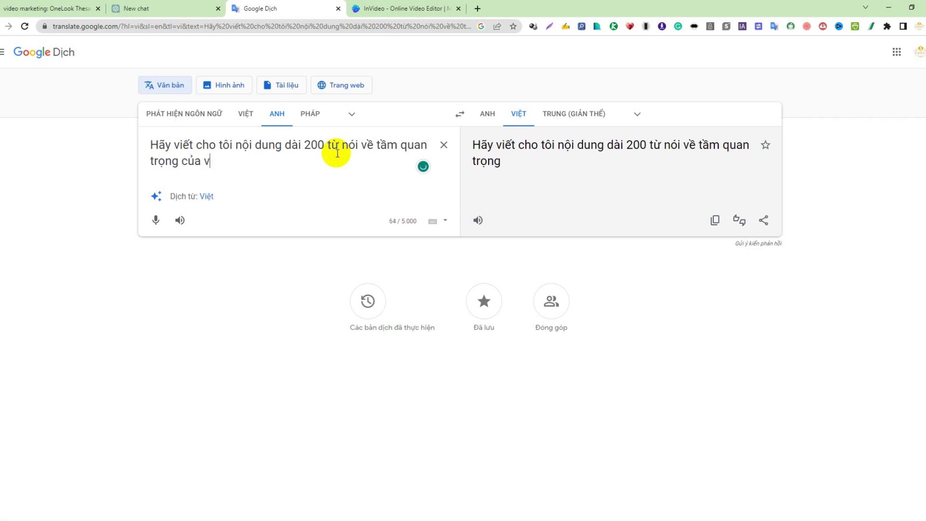
pyautogui.write('ieecj sangs taj')
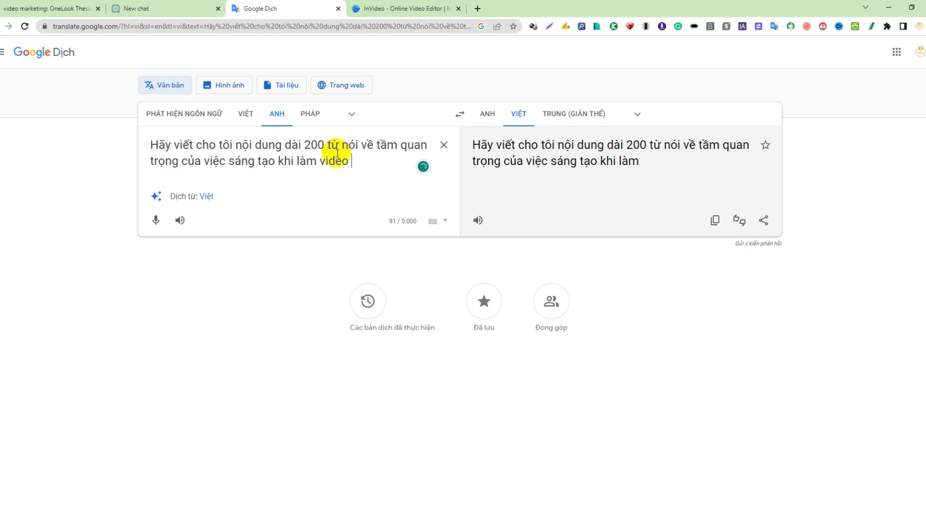
pyautogui.write('r')
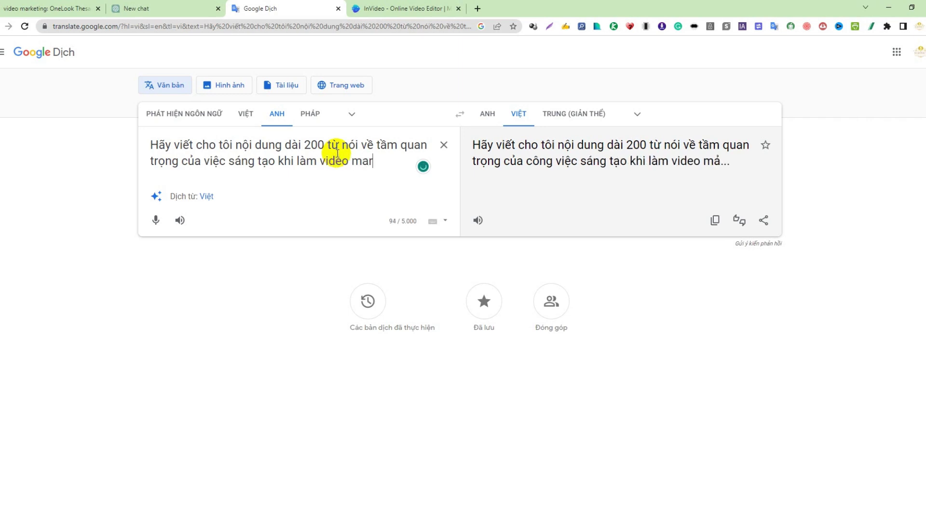
pyautogui.write('keting')
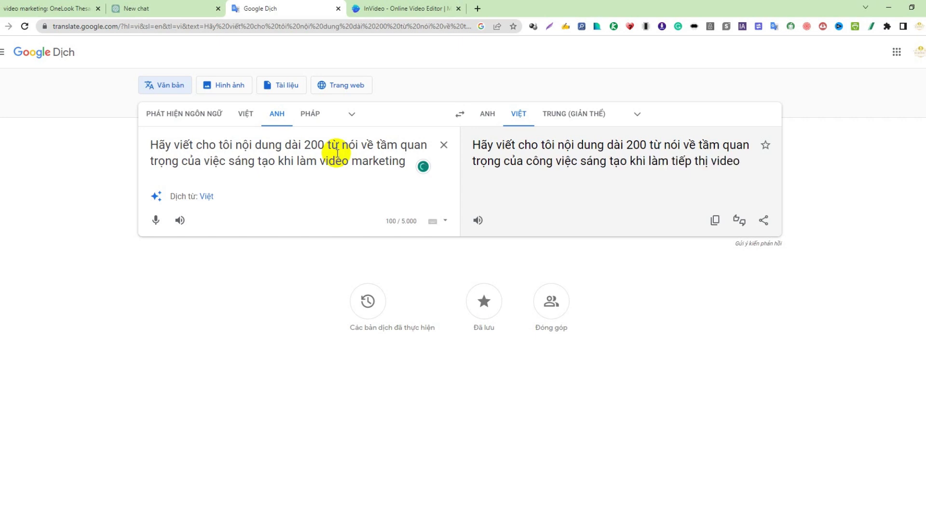
# - Translate the prompt into English and send the copied translation as a message in the new ChatGPT chat
pyautogui.click(487, 114)
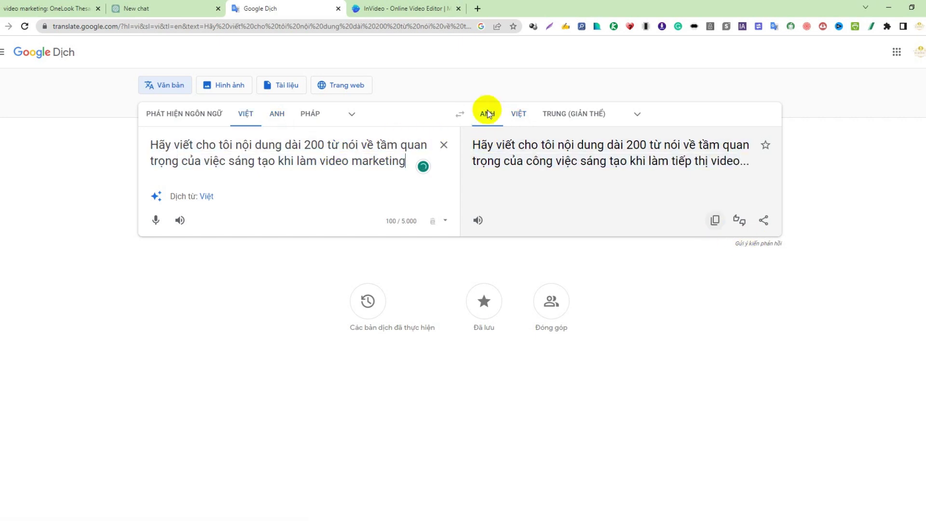
pyautogui.click(714, 195)
pyautogui.click(140, 5)
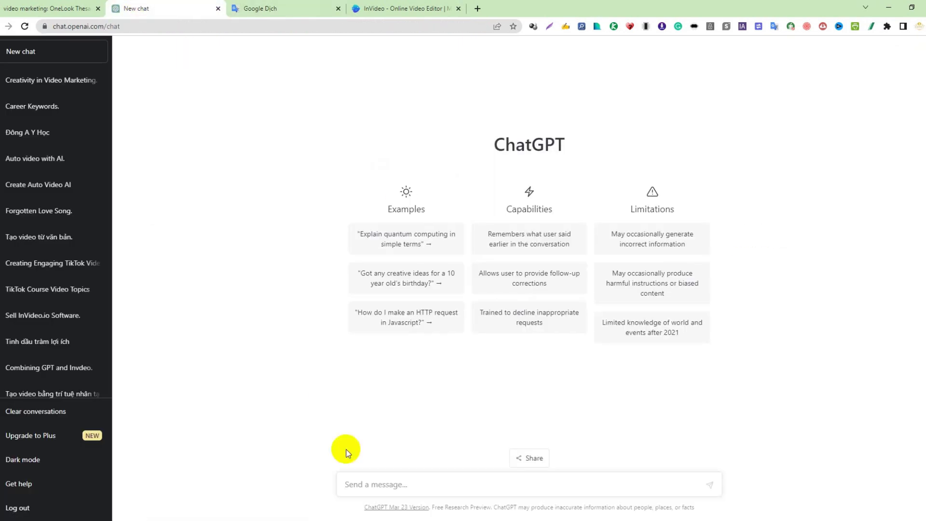
pyautogui.rightClick(376, 485)
pyautogui.click(422, 345)
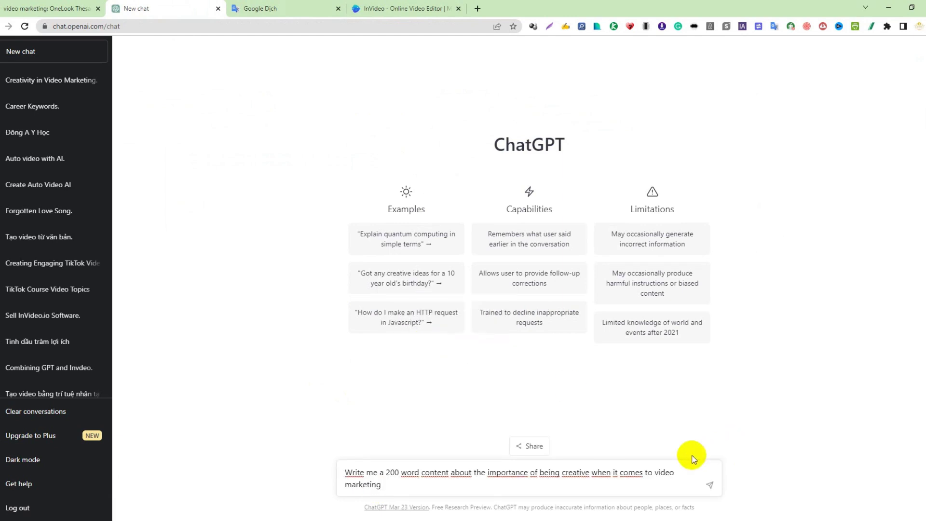
pyautogui.click(709, 484)
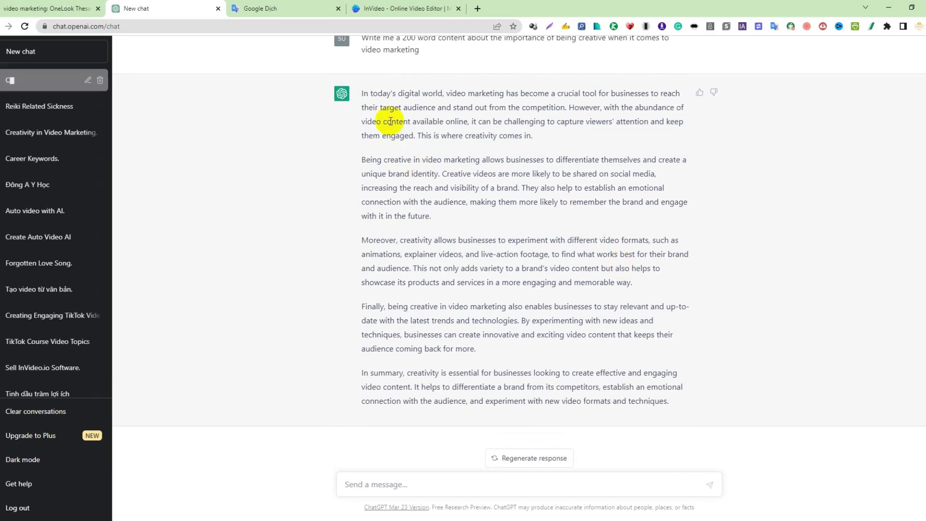
# - Copy ChatGPT's whole answer into Google Translate in place of the old prompt and translate it into Vietnamese
pyautogui.moveTo(361, 93); pyautogui.dragTo(668, 407)
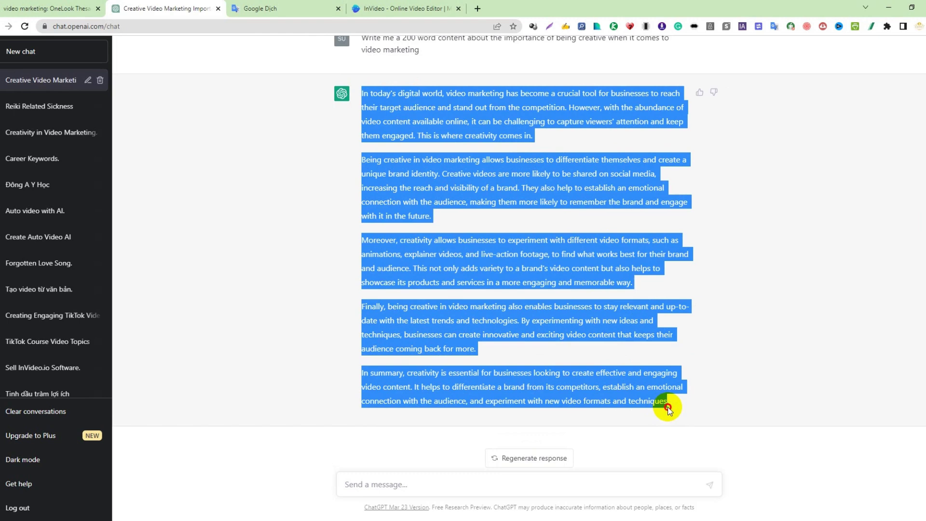
pyautogui.rightClick(557, 287)
pyautogui.click(580, 294)
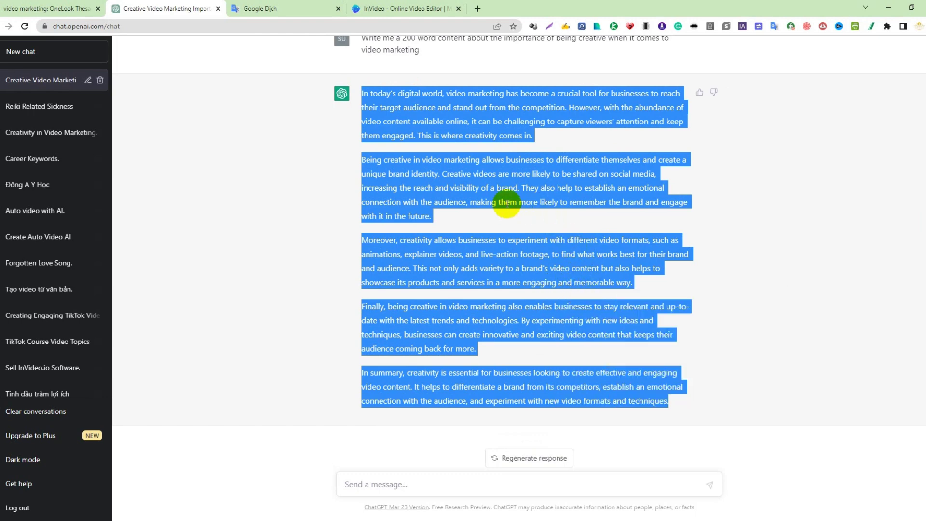
pyautogui.click(318, 7)
pyautogui.click(441, 142)
pyautogui.rightClick(296, 140)
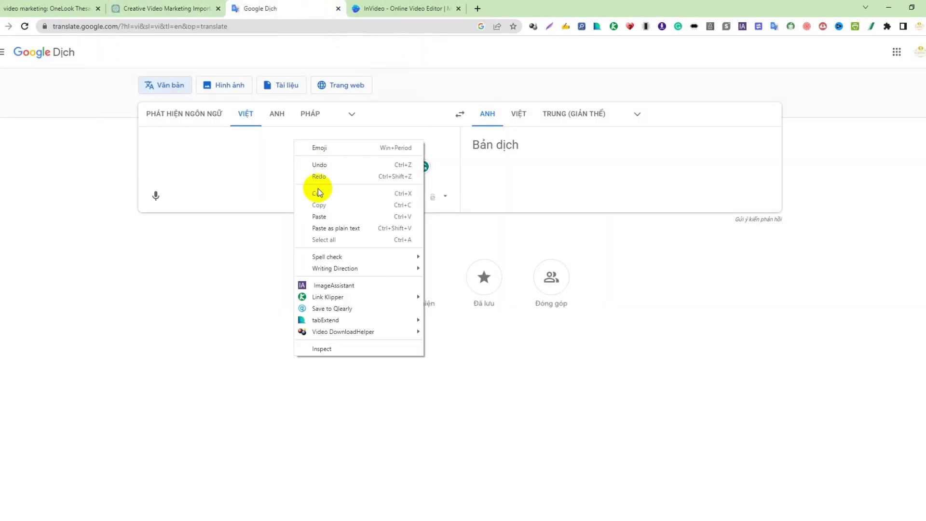
pyautogui.click(325, 216)
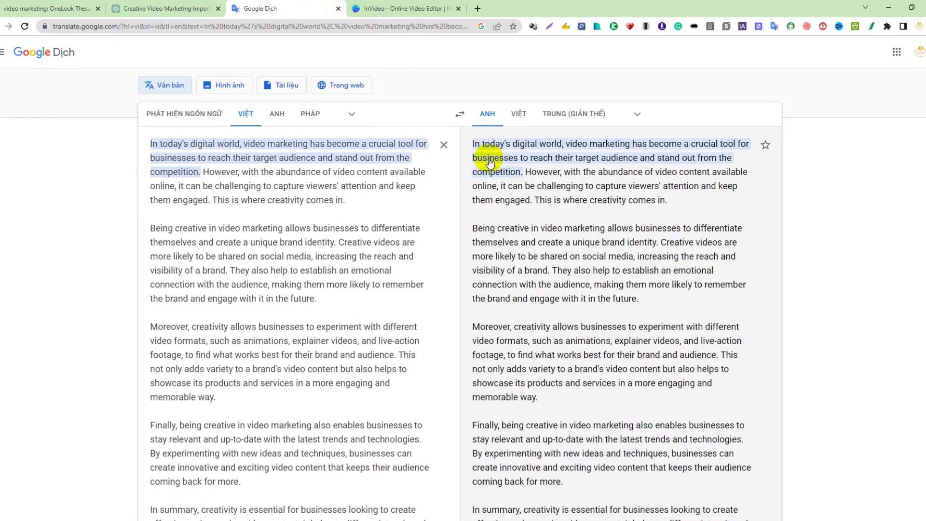
pyautogui.click(522, 115)
# - Read through the Vietnamese translation of the video marketing text from beginning to end
pyautogui.scroll(-3, 569, 151)
pyautogui.scroll(2, 450, 181)
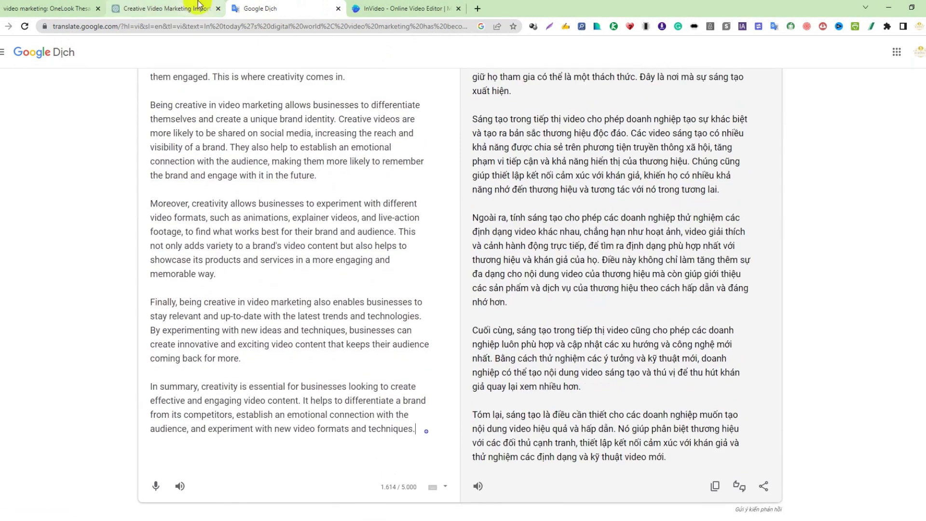
pyautogui.scroll(2, 260, 205)
pyautogui.scroll(1, 511, 196)
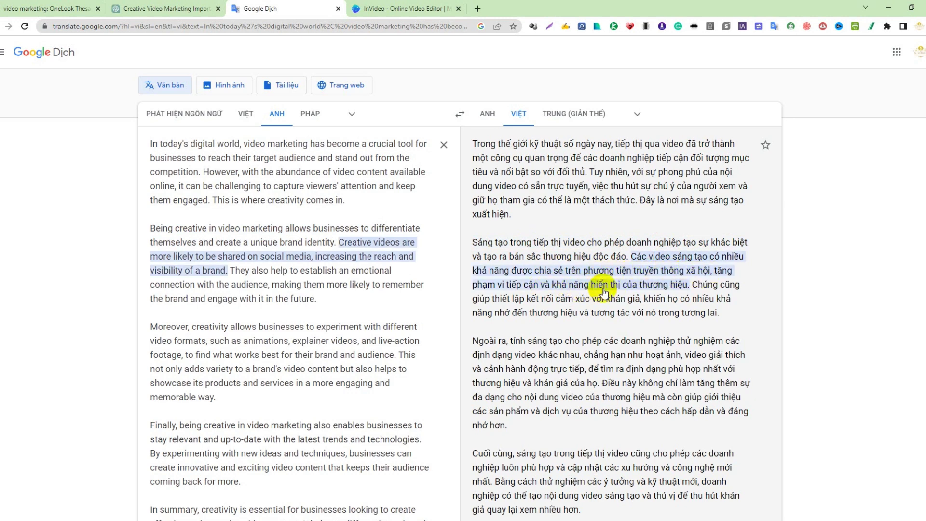
pyautogui.scroll(-4, 690, 277)
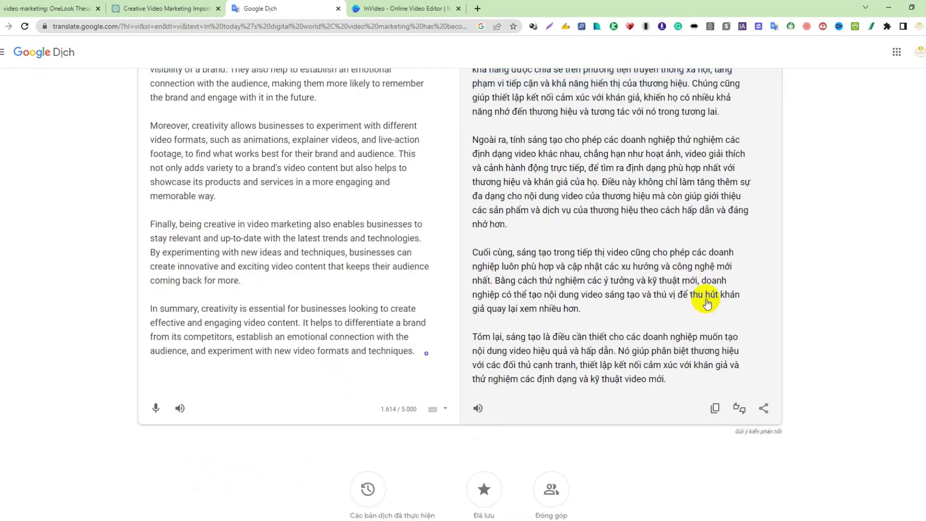
pyautogui.scroll(4, 617, 227)
pyautogui.scroll(1, 617, 225)
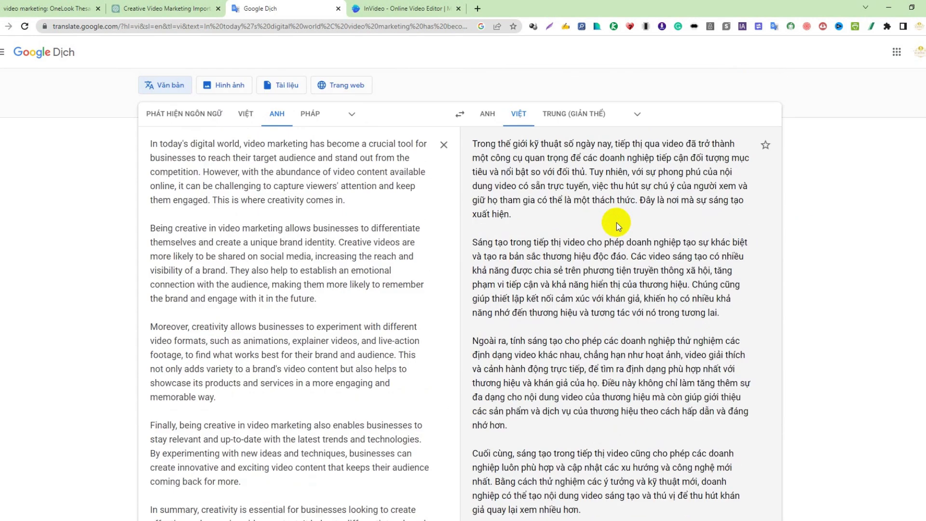
# - Recheck the translated text in Google Translate and switch to the InVideo dashboard
pyautogui.click(372, 12)
pyautogui.click(300, 14)
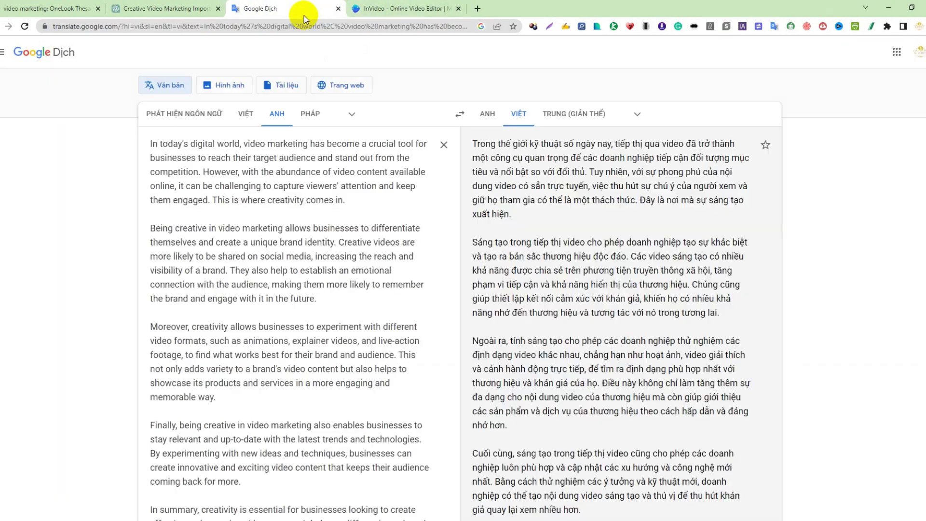
pyautogui.click(393, 8)
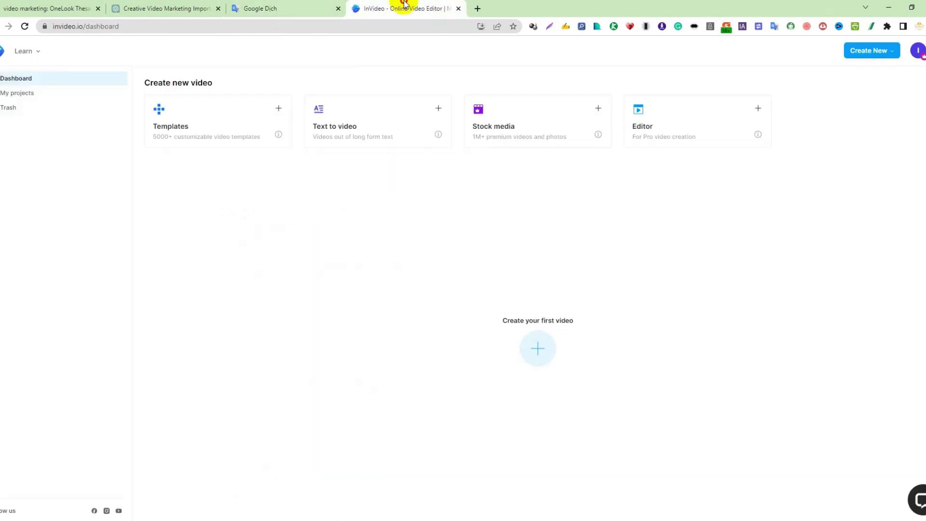